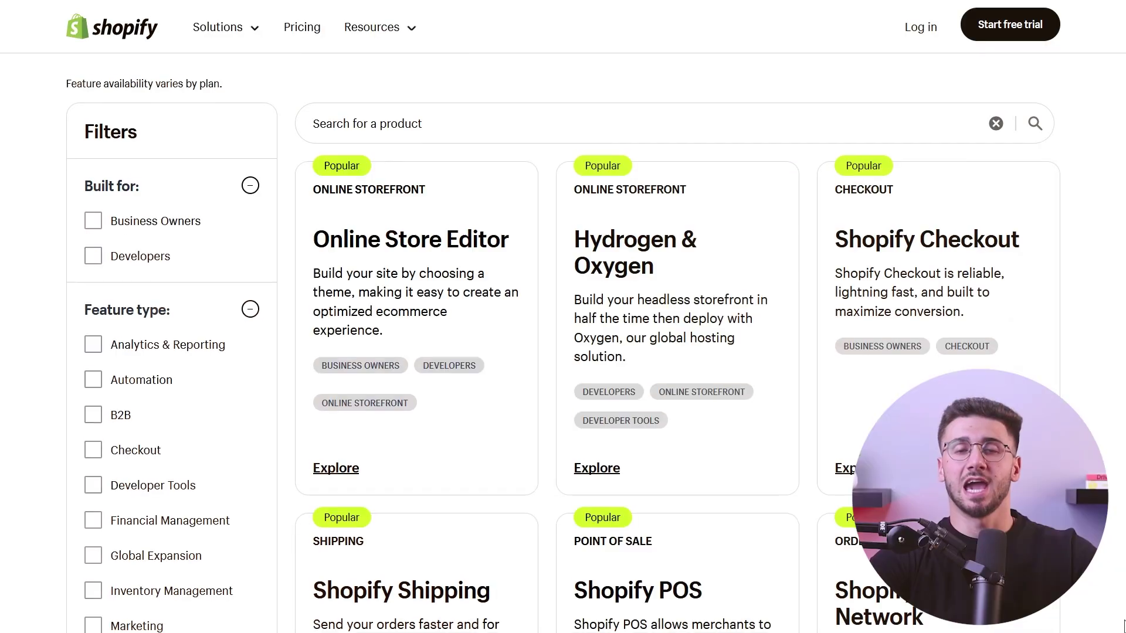
{"action": "scroll", "coordinate": [1123, 625], "scroll_direction": "down", "scroll_amount": 2}
{"action": "scroll", "coordinate": [1123, 625], "scroll_direction": "down", "scroll_amount": 2}
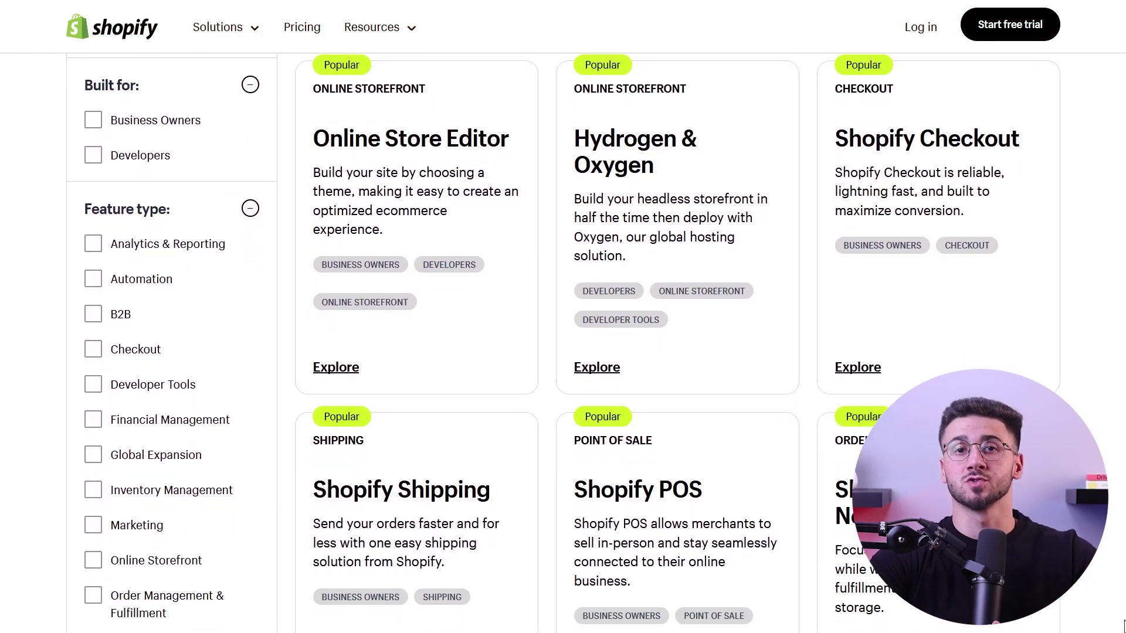
{"action": "scroll", "coordinate": [1123, 625], "scroll_direction": "down", "scroll_amount": 2}
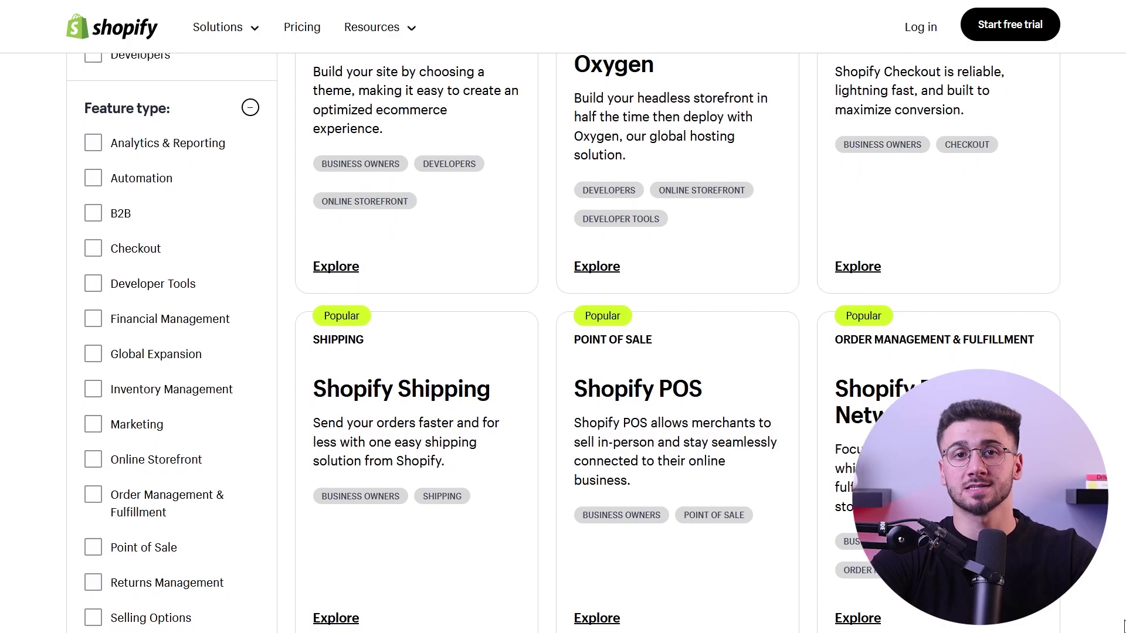
{"action": "scroll", "coordinate": [1123, 626], "scroll_direction": "down", "scroll_amount": 2}
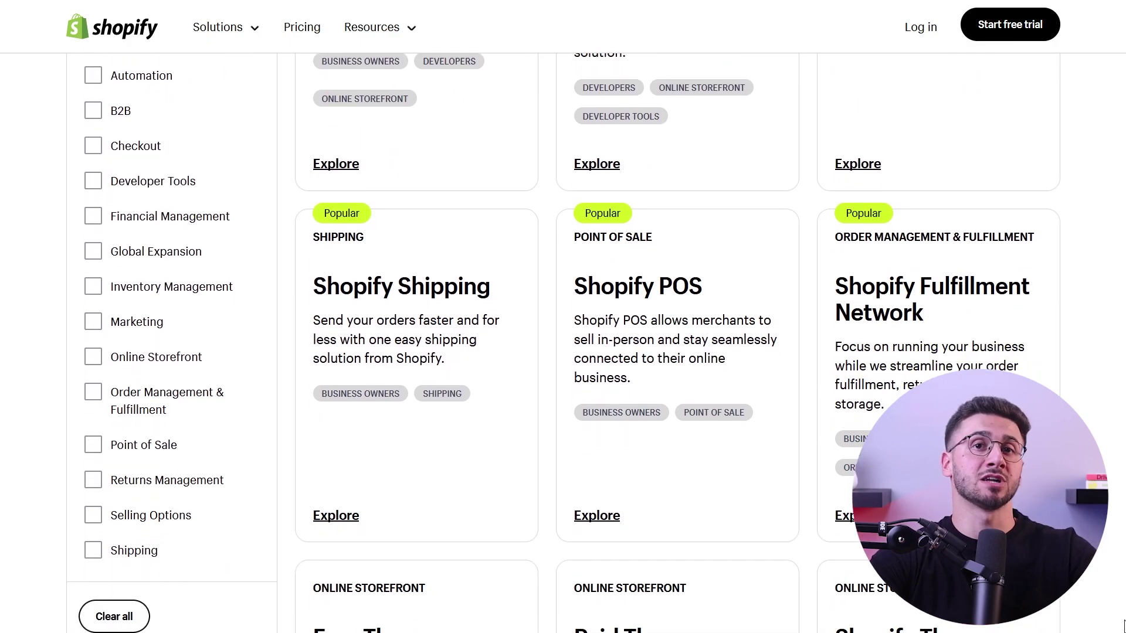
{"action": "scroll", "coordinate": [1123, 625], "scroll_direction": "down", "scroll_amount": 1}
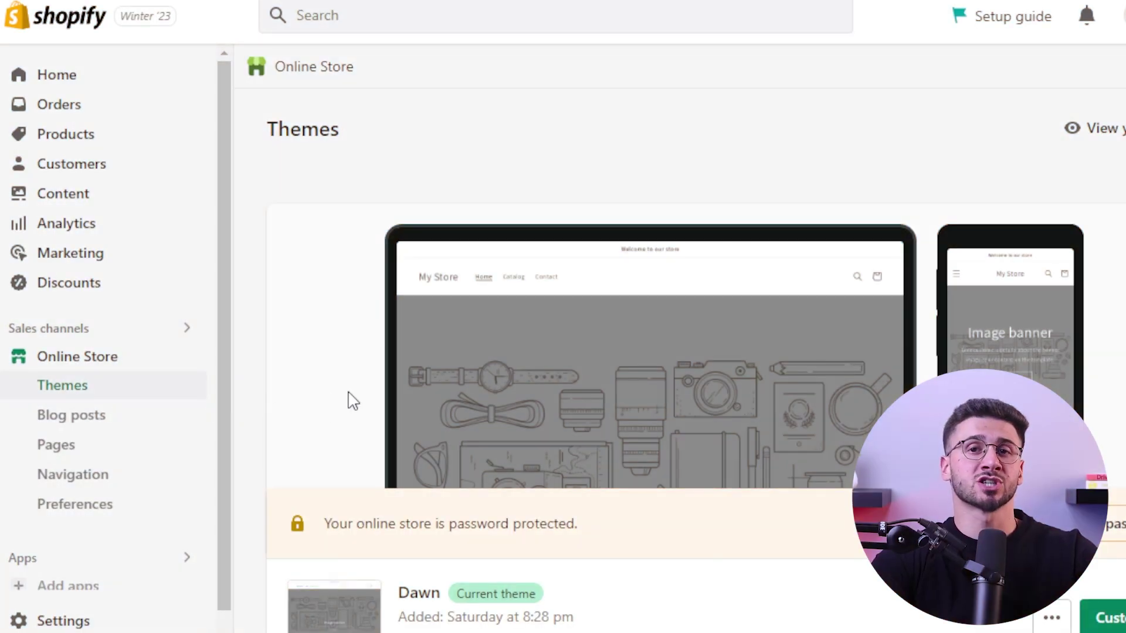
{"action": "scroll", "coordinate": [353, 401], "scroll_direction": "down", "scroll_amount": 20}
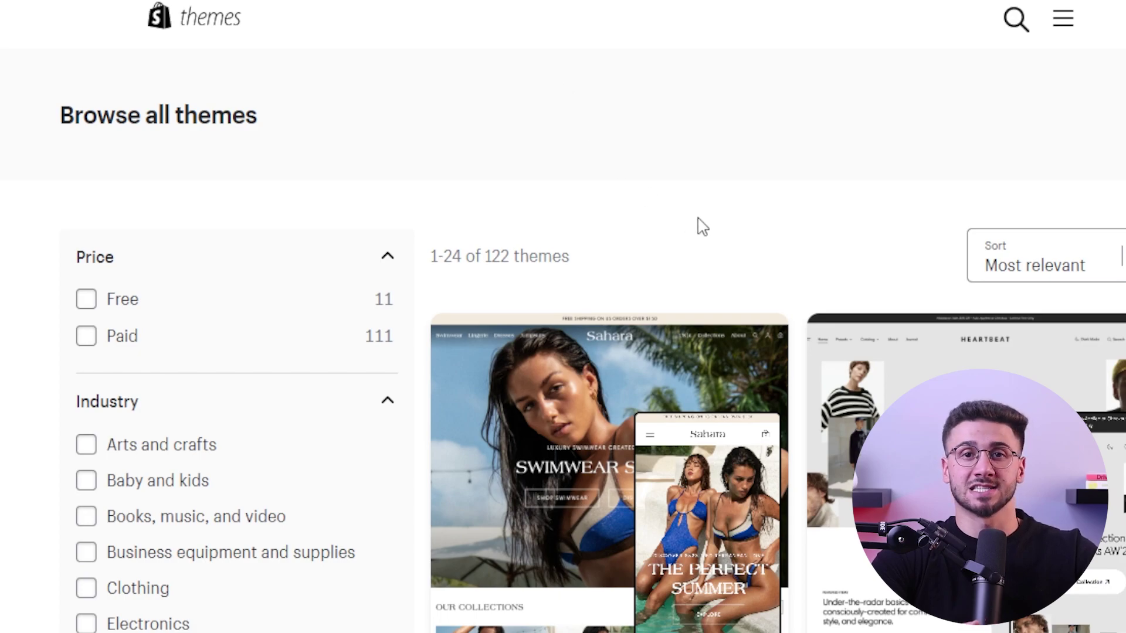
{"action": "scroll", "coordinate": [702, 227], "scroll_direction": "down", "scroll_amount": 7}
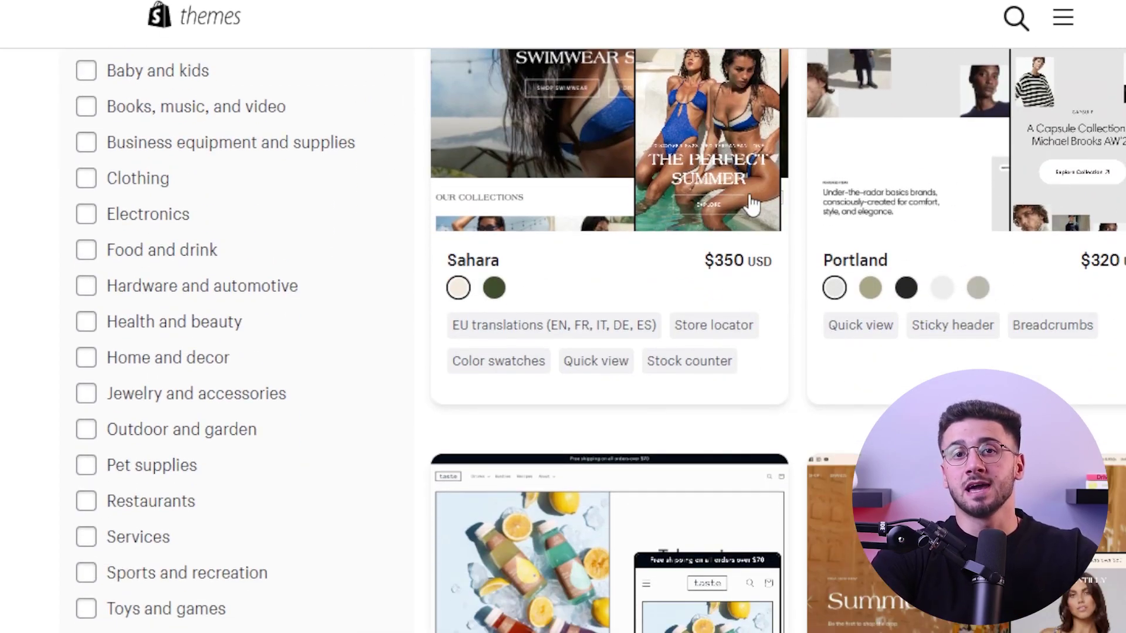
{"action": "scroll", "coordinate": [689, 234], "scroll_direction": "down", "scroll_amount": 14}
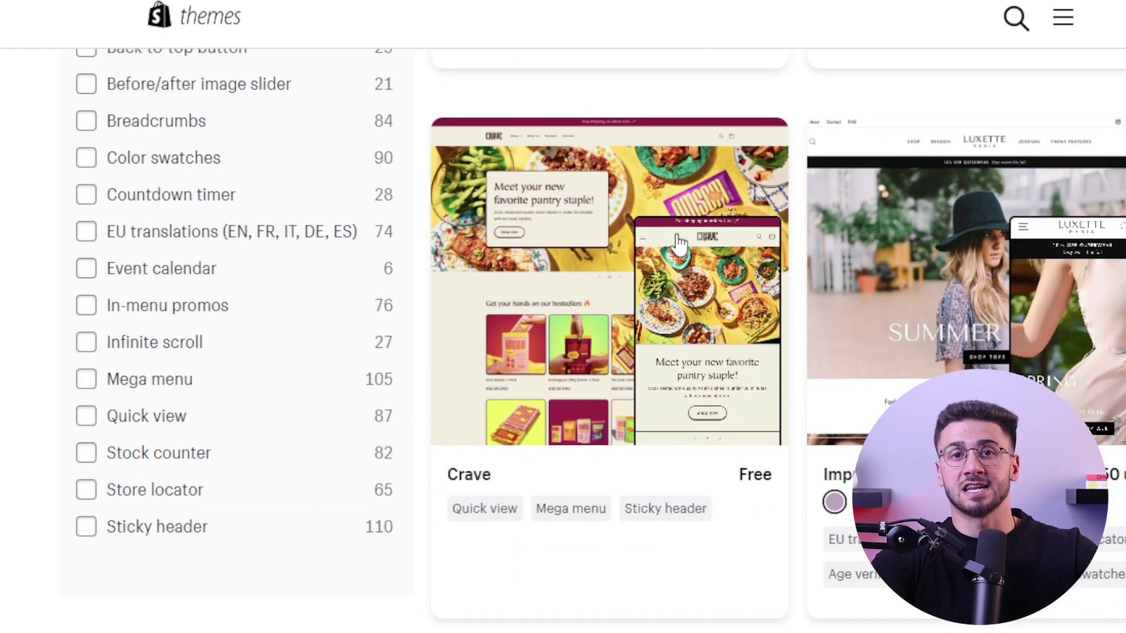
{"action": "scroll", "coordinate": [679, 244], "scroll_direction": "down", "scroll_amount": 20}
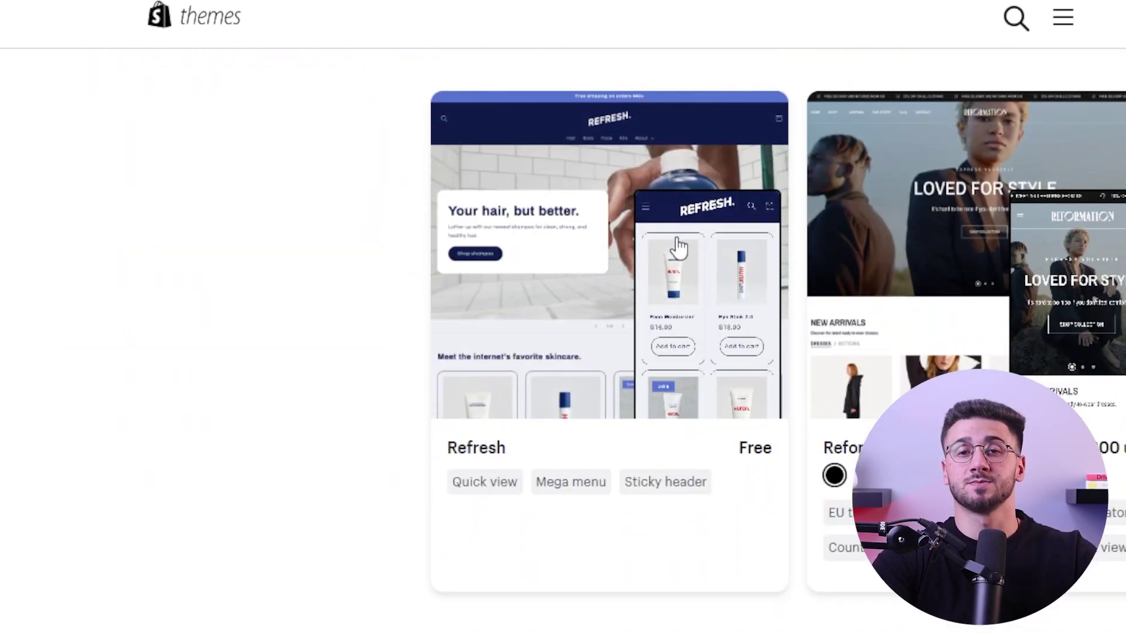
{"action": "scroll", "coordinate": [674, 248], "scroll_direction": "down", "scroll_amount": 1}
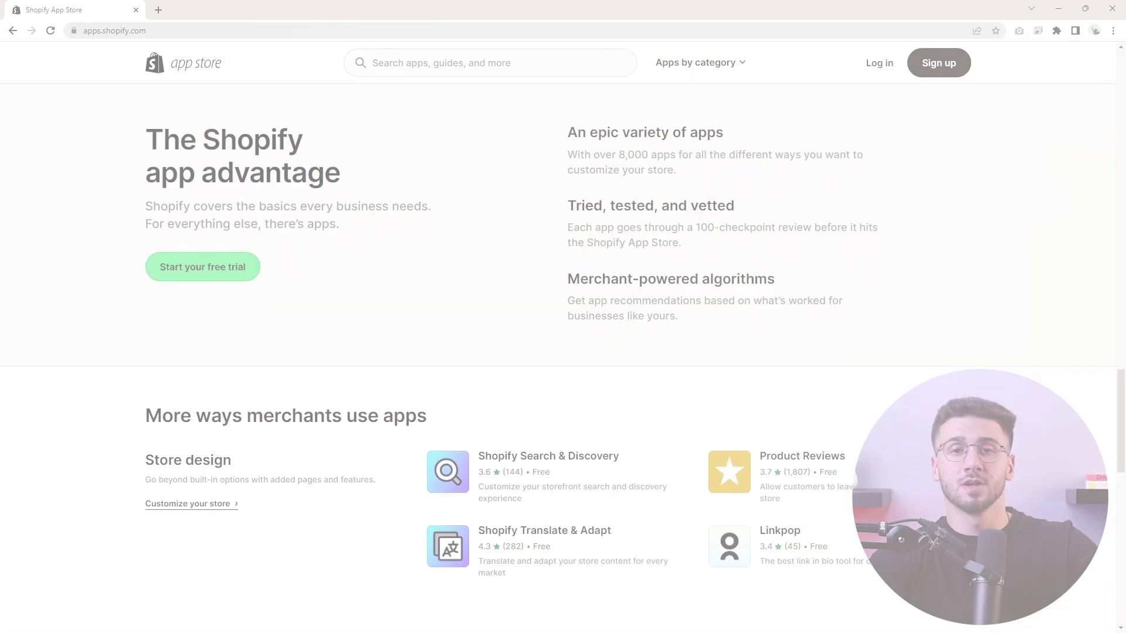
{"action": "scroll", "coordinate": [564, 352], "scroll_direction": "down", "scroll_amount": 1}
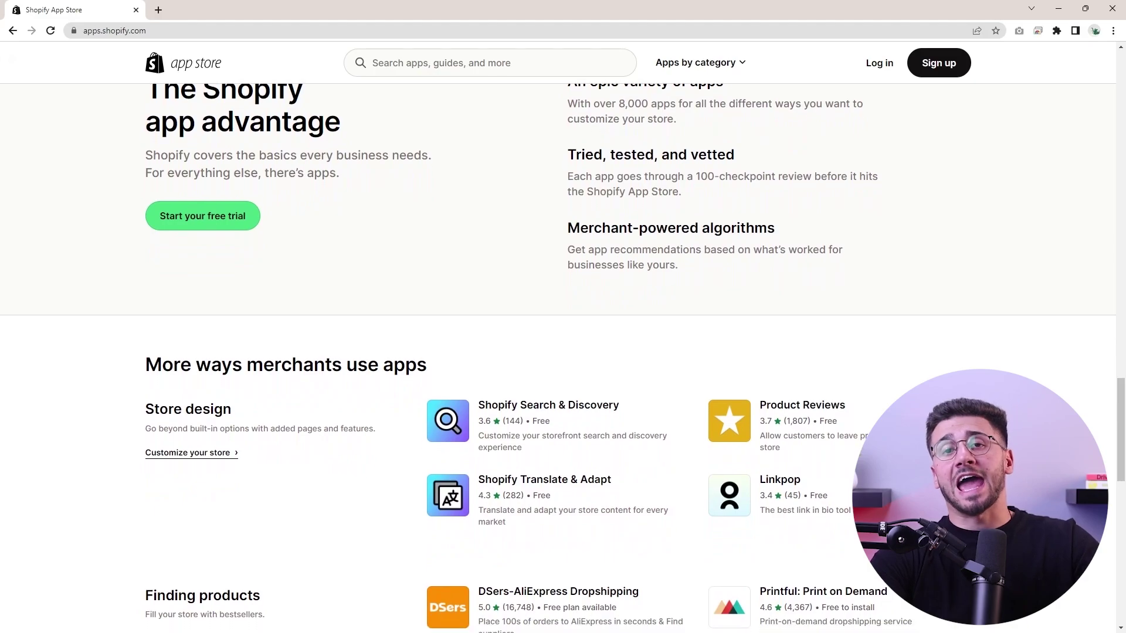
{"action": "scroll", "coordinate": [563, 352], "scroll_direction": "down", "scroll_amount": 1}
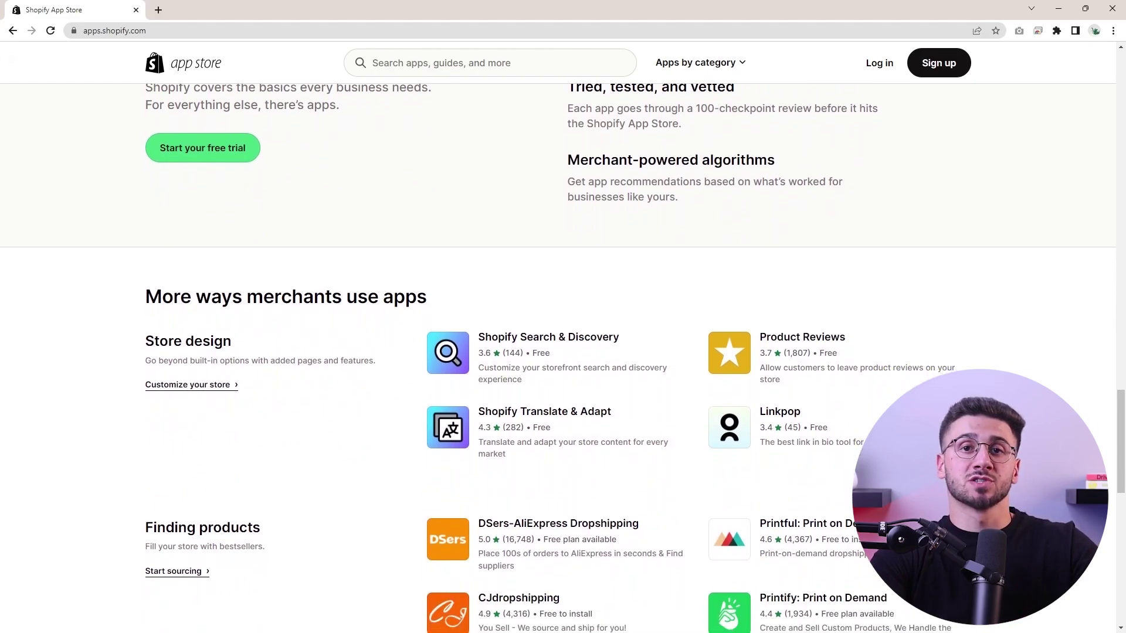
{"action": "scroll", "coordinate": [563, 352], "scroll_direction": "down", "scroll_amount": 1}
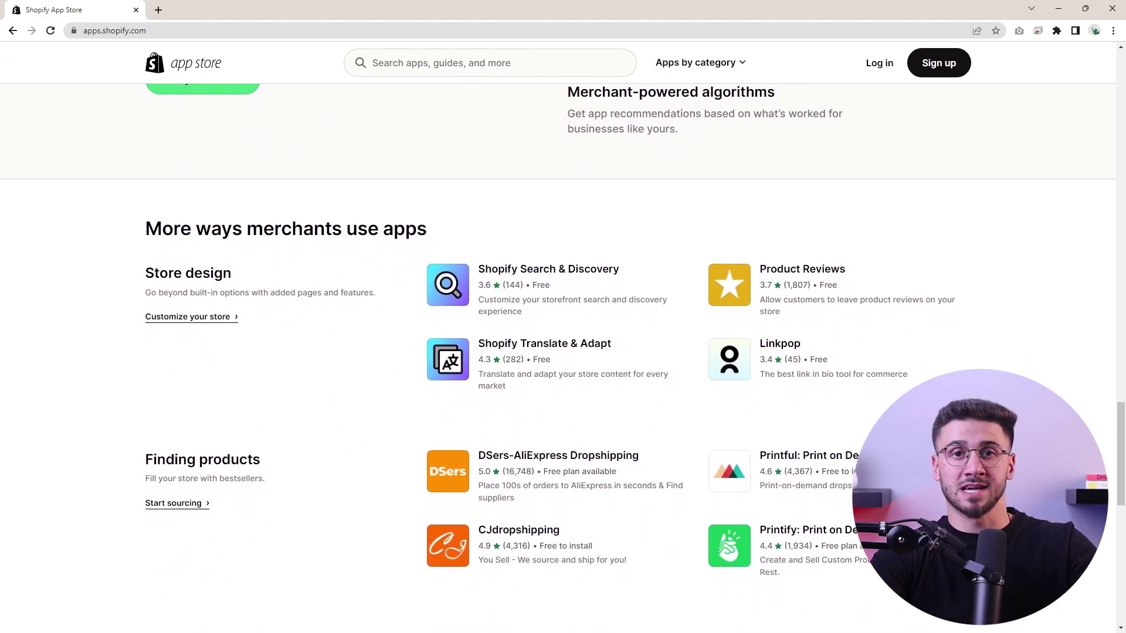
{"action": "scroll", "coordinate": [563, 352], "scroll_direction": "down", "scroll_amount": 1}
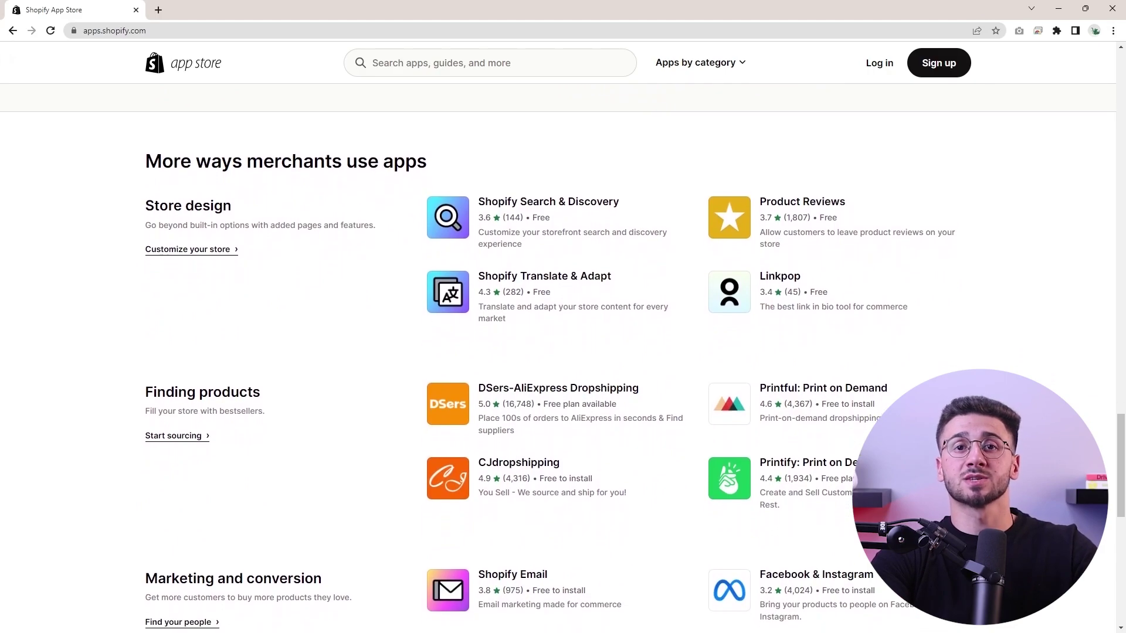
{"action": "scroll", "coordinate": [563, 352], "scroll_direction": "down", "scroll_amount": 1}
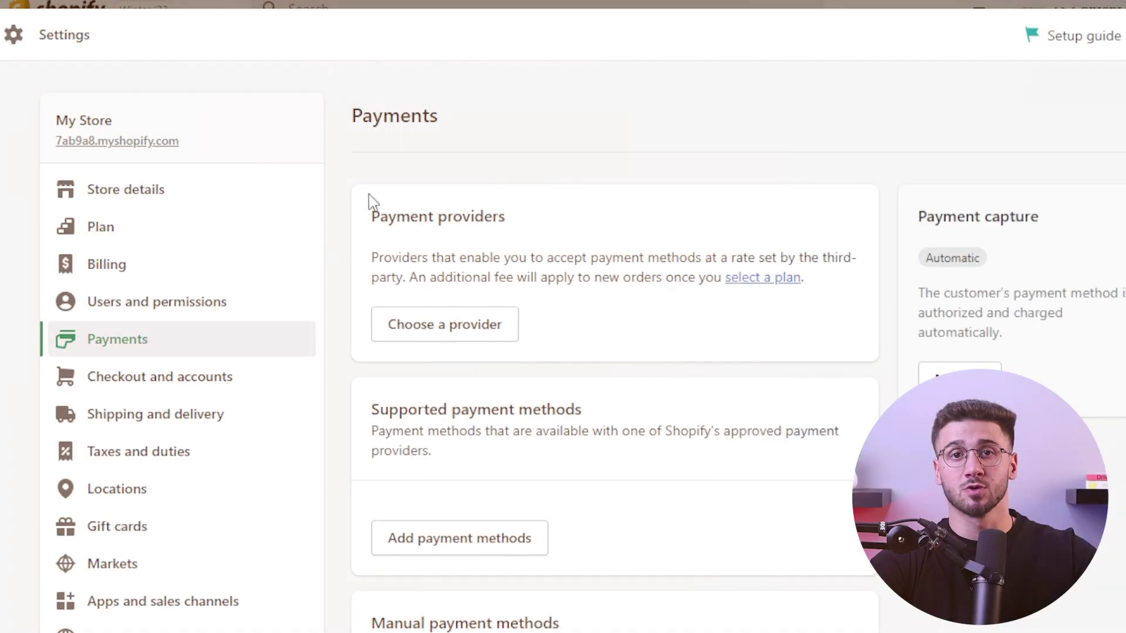
Show the third-party payment providers and scroll through the full provider list.
{"action": "left_click", "coordinate": [440, 332]}
{"action": "scroll", "coordinate": [690, 353], "scroll_direction": "down", "scroll_amount": 1}
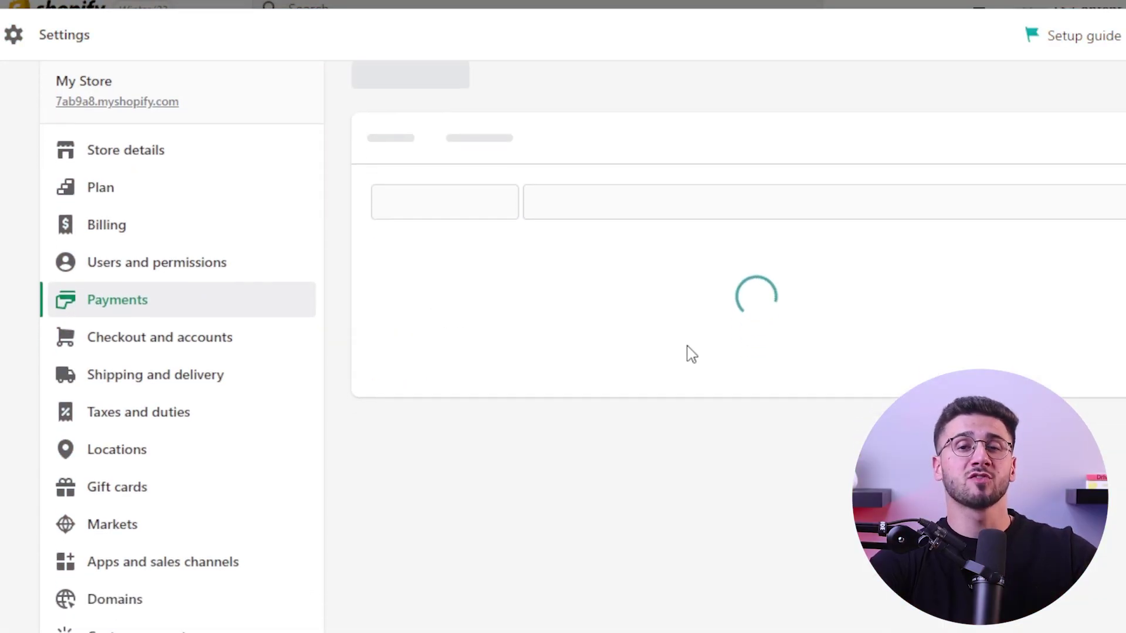
{"action": "scroll", "coordinate": [850, 319], "scroll_direction": "down", "scroll_amount": 1}
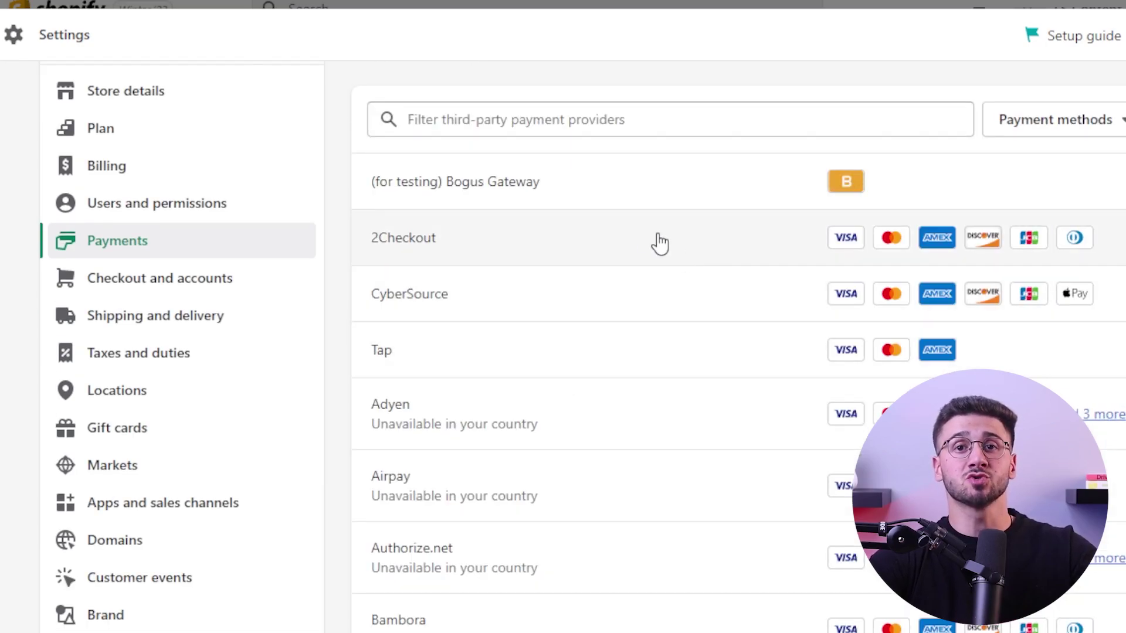
{"action": "scroll", "coordinate": [588, 257], "scroll_direction": "down", "scroll_amount": 7}
{"action": "scroll", "coordinate": [629, 291], "scroll_direction": "down", "scroll_amount": 15}
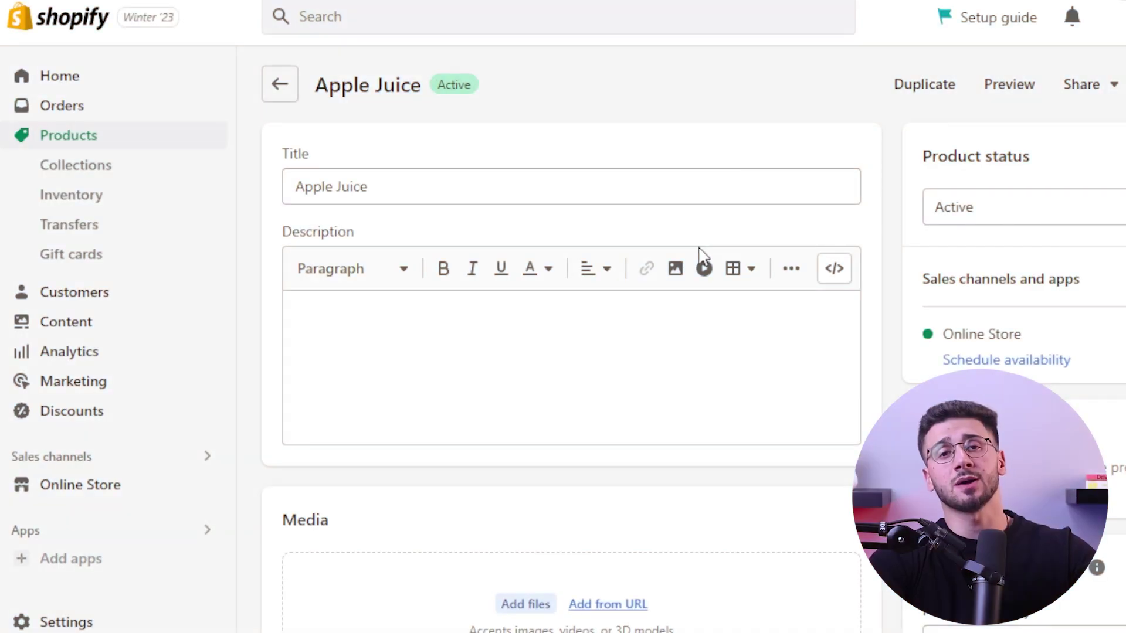
Expand the Apple Juice search engine listing fields, then go to the Marketing overview.
{"action": "scroll", "coordinate": [702, 264], "scroll_direction": "down", "scroll_amount": 8}
{"action": "scroll", "coordinate": [702, 256], "scroll_direction": "down", "scroll_amount": 15}
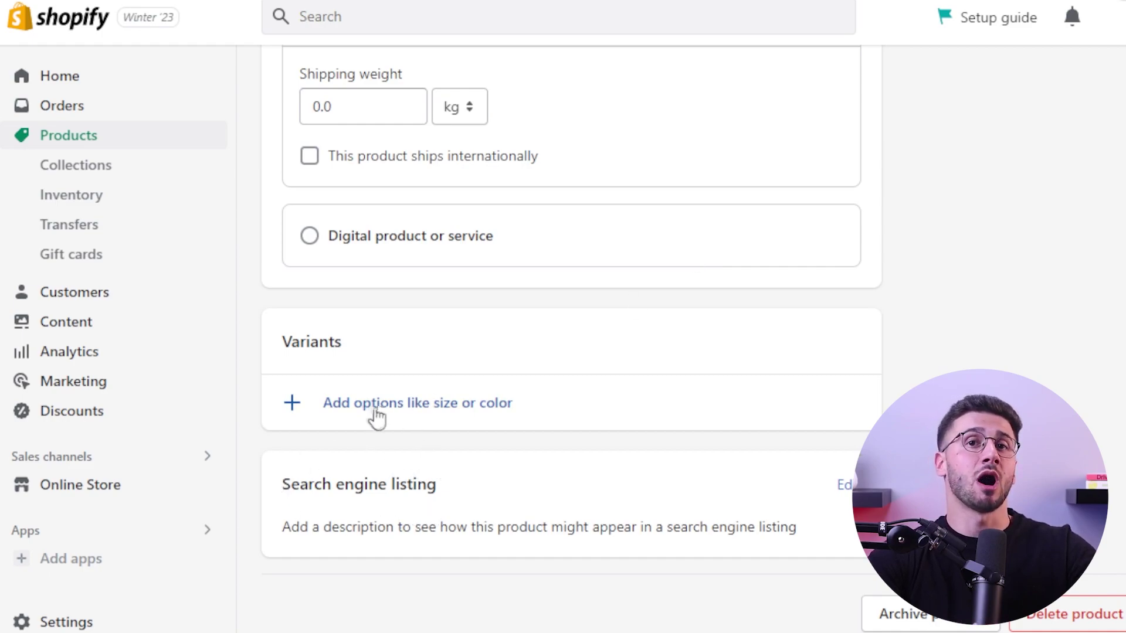
{"action": "left_click", "coordinate": [841, 488]}
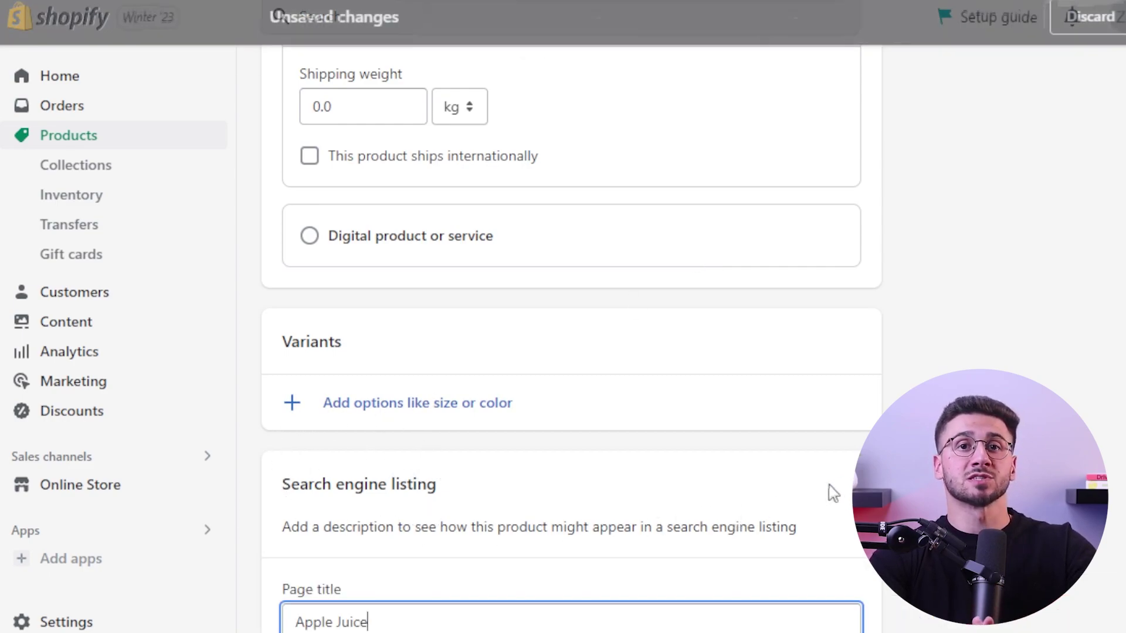
{"action": "scroll", "coordinate": [626, 473], "scroll_direction": "down", "scroll_amount": 5}
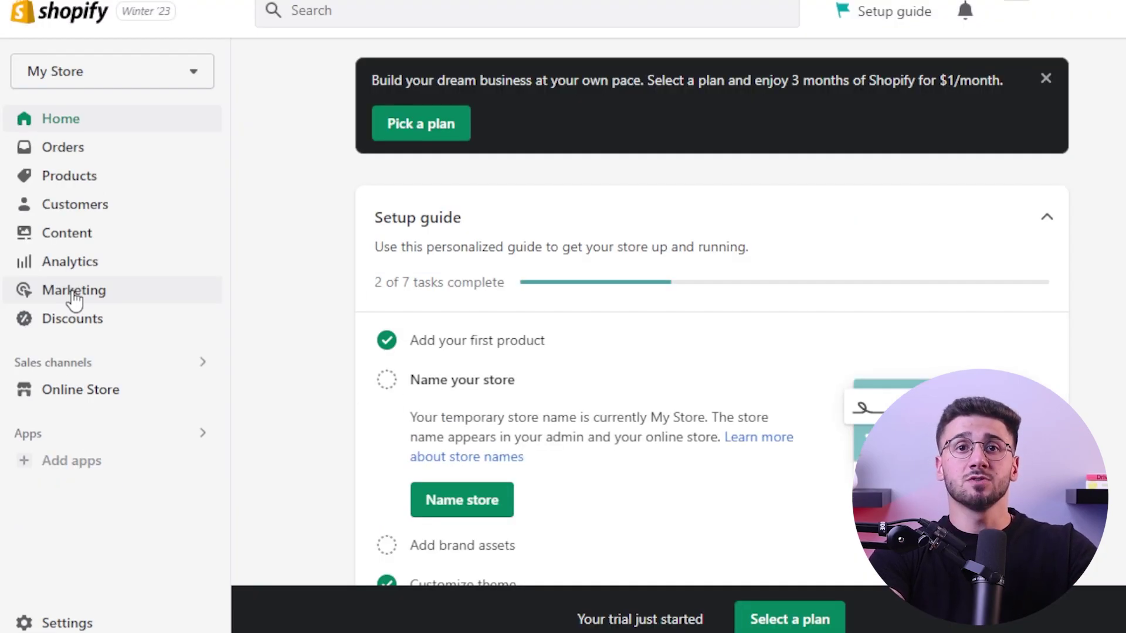
{"action": "left_click", "coordinate": [73, 292]}
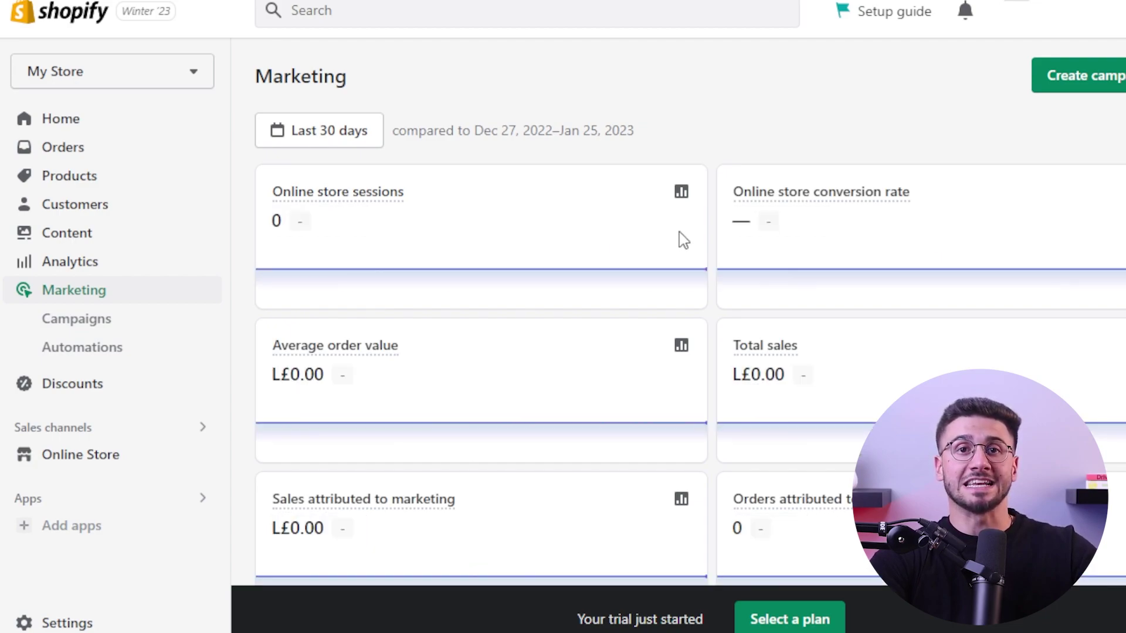
{"action": "scroll", "coordinate": [683, 240], "scroll_direction": "down", "scroll_amount": 5}
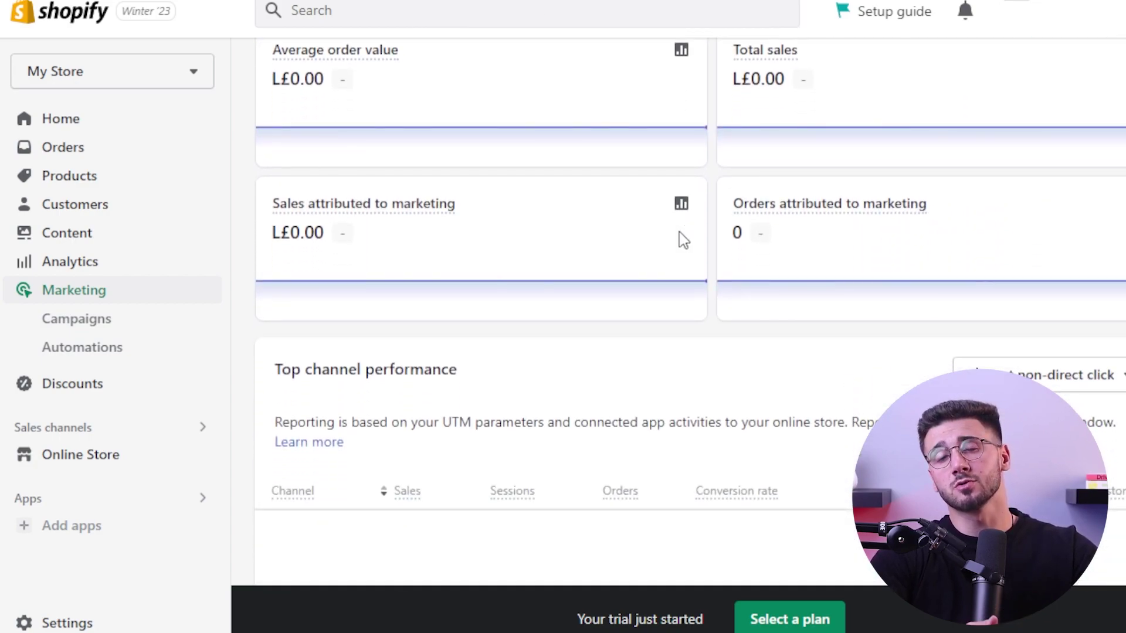
{"action": "scroll", "coordinate": [684, 240], "scroll_direction": "down", "scroll_amount": 9}
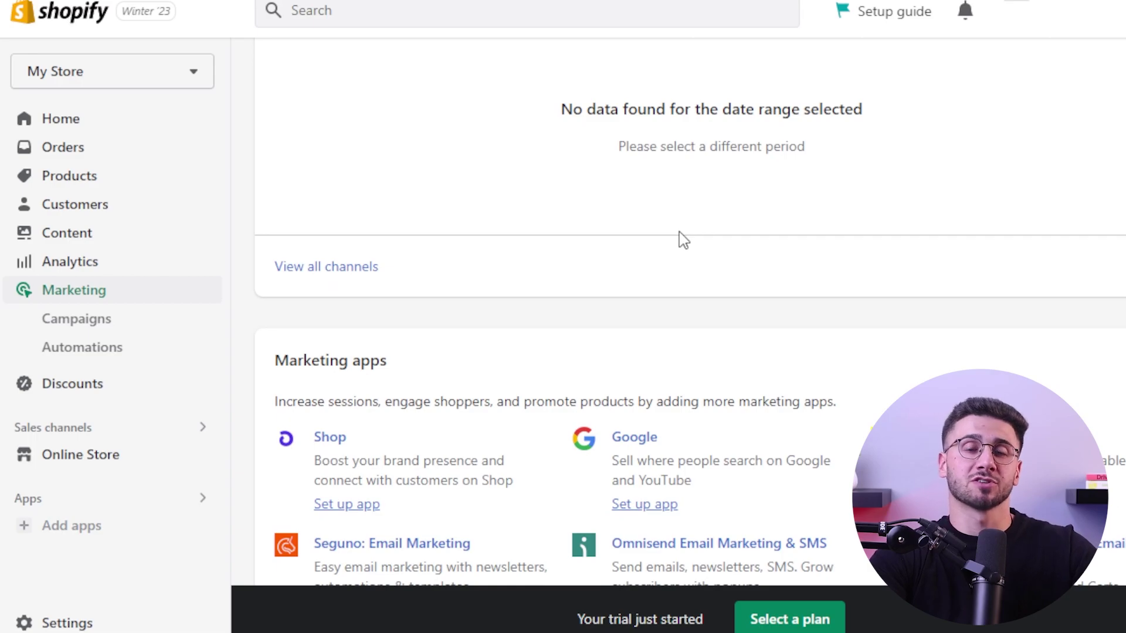
{"action": "scroll", "coordinate": [683, 241], "scroll_direction": "down", "scroll_amount": 2}
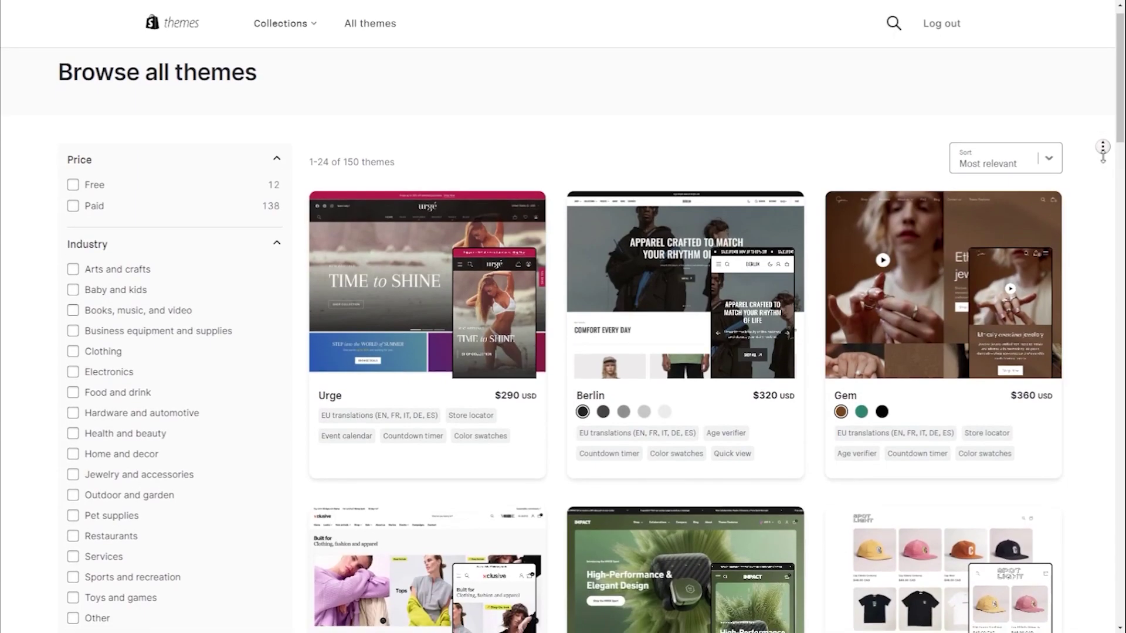
Scroll through the themes and the free Sense theme's detail page.
{"action": "scroll", "coordinate": [1102, 150], "scroll_direction": "down", "scroll_amount": 2}
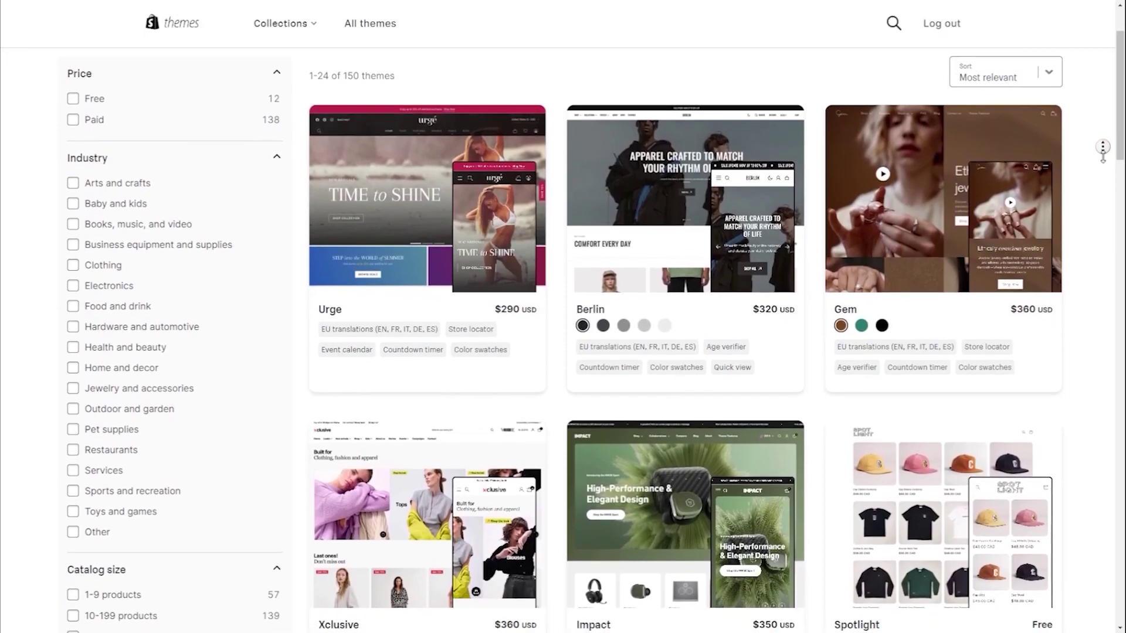
{"action": "scroll", "coordinate": [1102, 150], "scroll_direction": "down", "scroll_amount": 2}
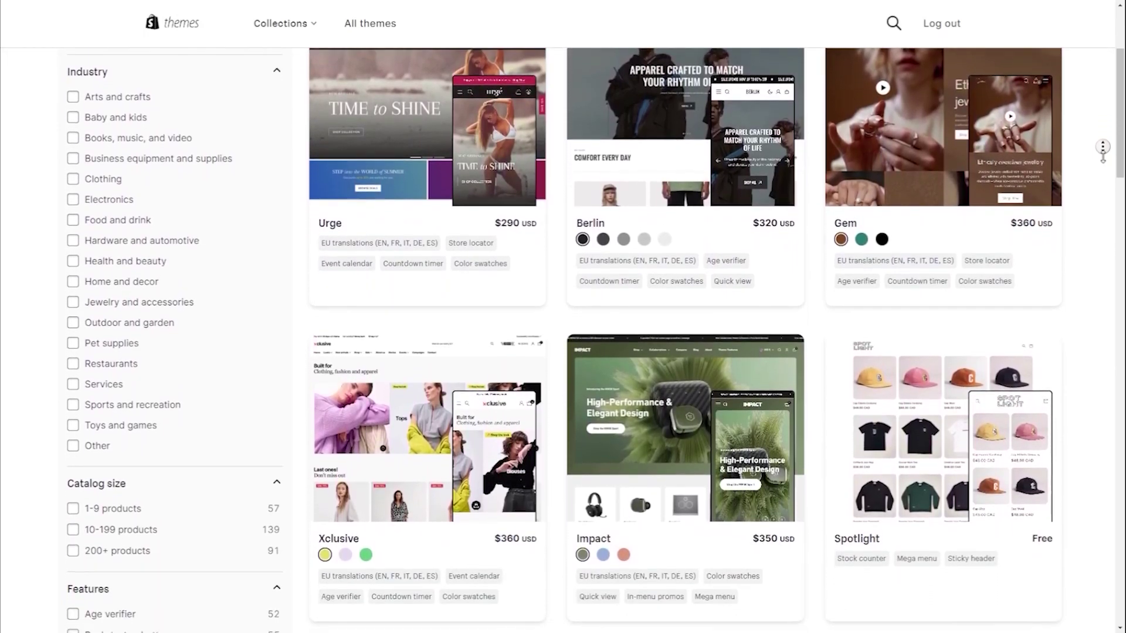
{"action": "scroll", "coordinate": [1102, 149], "scroll_direction": "down", "scroll_amount": 2}
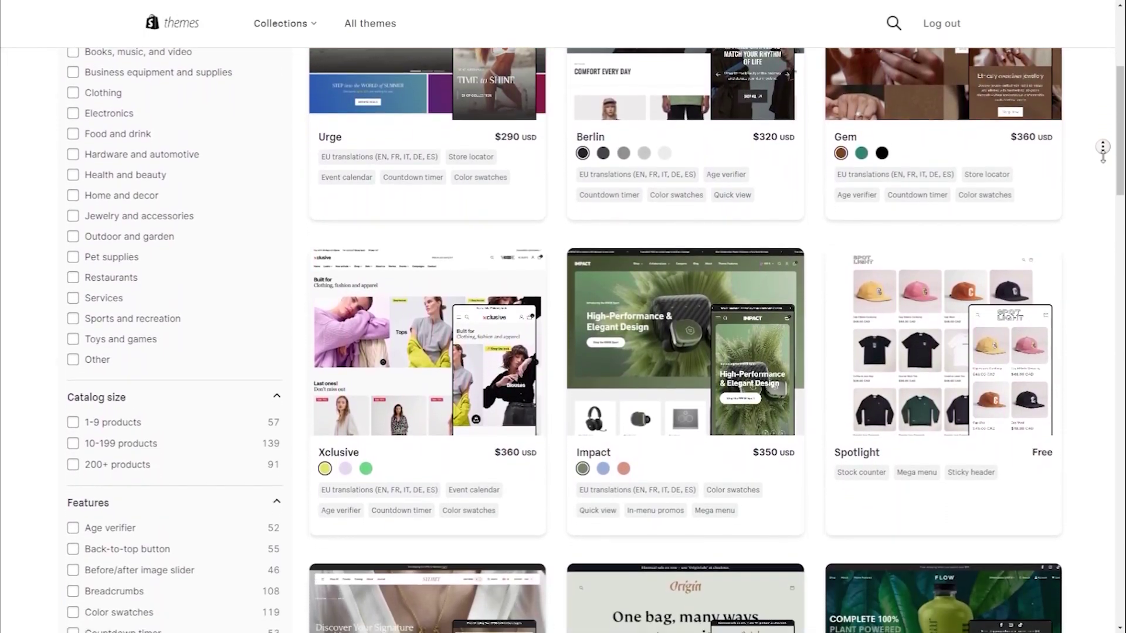
{"action": "scroll", "coordinate": [1102, 150], "scroll_direction": "down", "scroll_amount": 1}
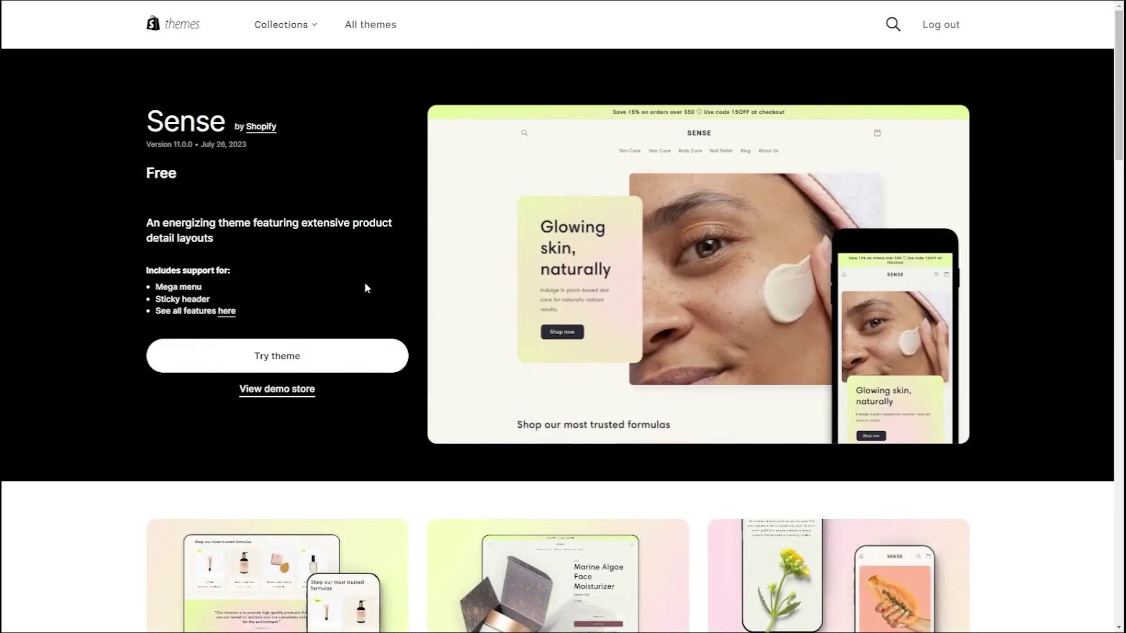
{"action": "scroll", "coordinate": [470, 360], "scroll_direction": "down", "scroll_amount": 4}
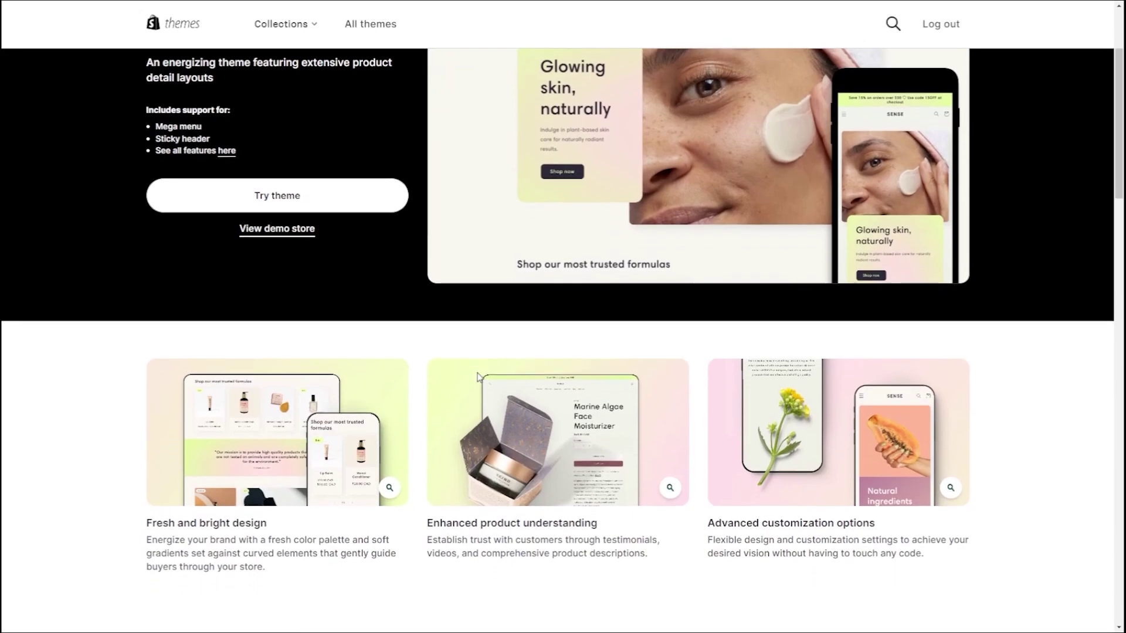
{"action": "scroll", "coordinate": [478, 377], "scroll_direction": "up", "scroll_amount": 3}
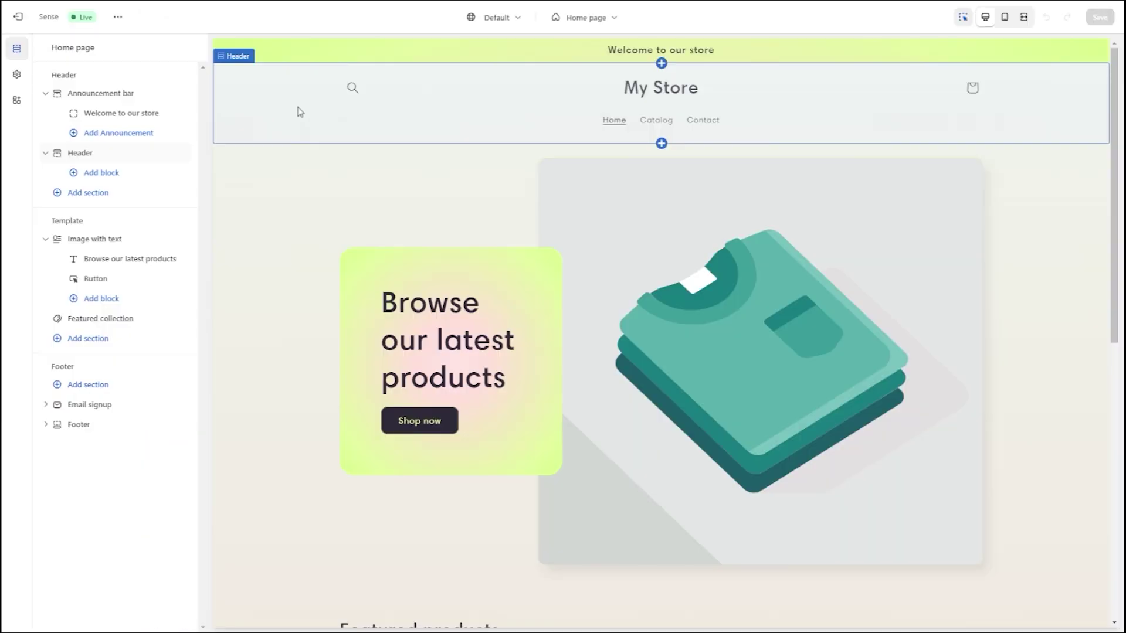
Drag the Announcement bar and Header sections in the sidebar to try the bar below the header.
{"action": "mouse_move", "coordinate": [658, 149]}
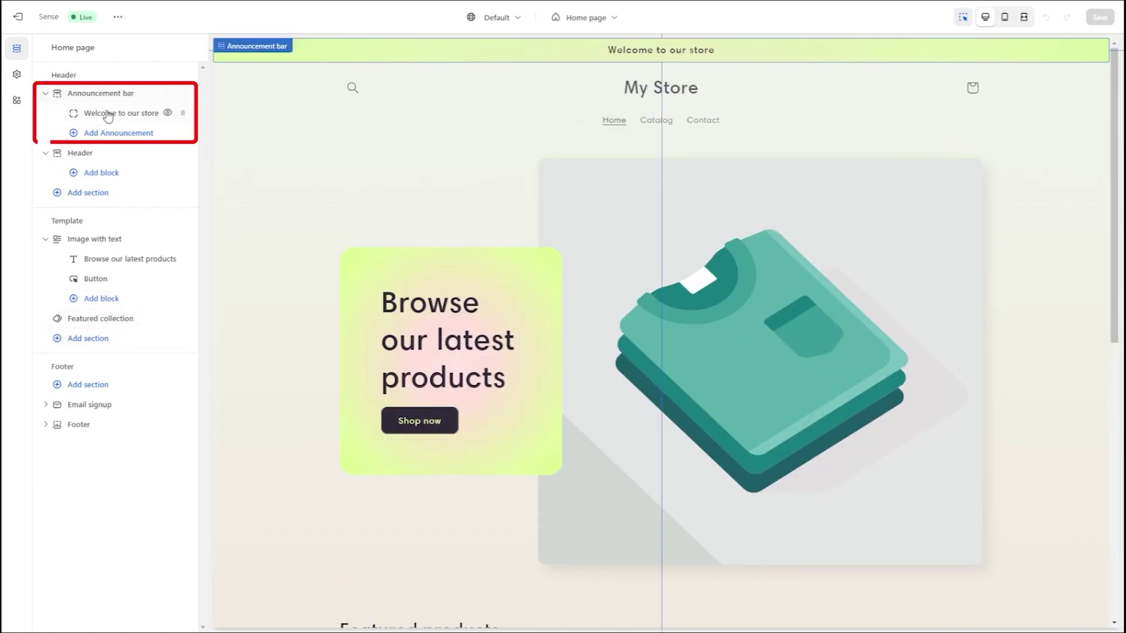
{"action": "left_click_drag", "start_coordinate": [71, 95], "coordinate": [77, 158]}
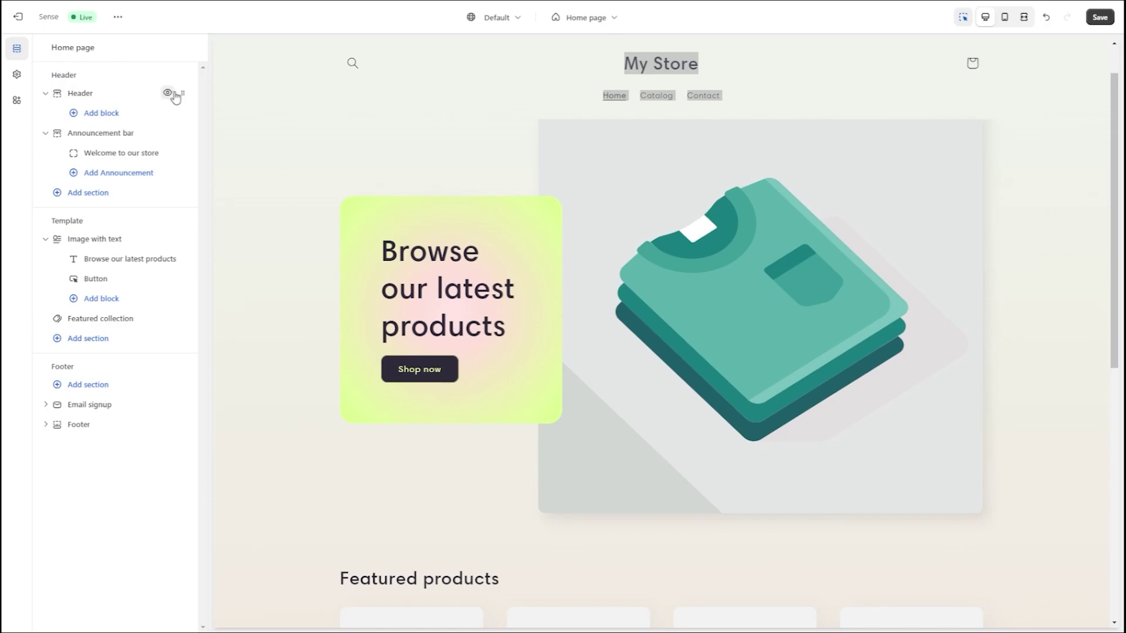
{"action": "left_click_drag", "start_coordinate": [176, 98], "coordinate": [156, 86]}
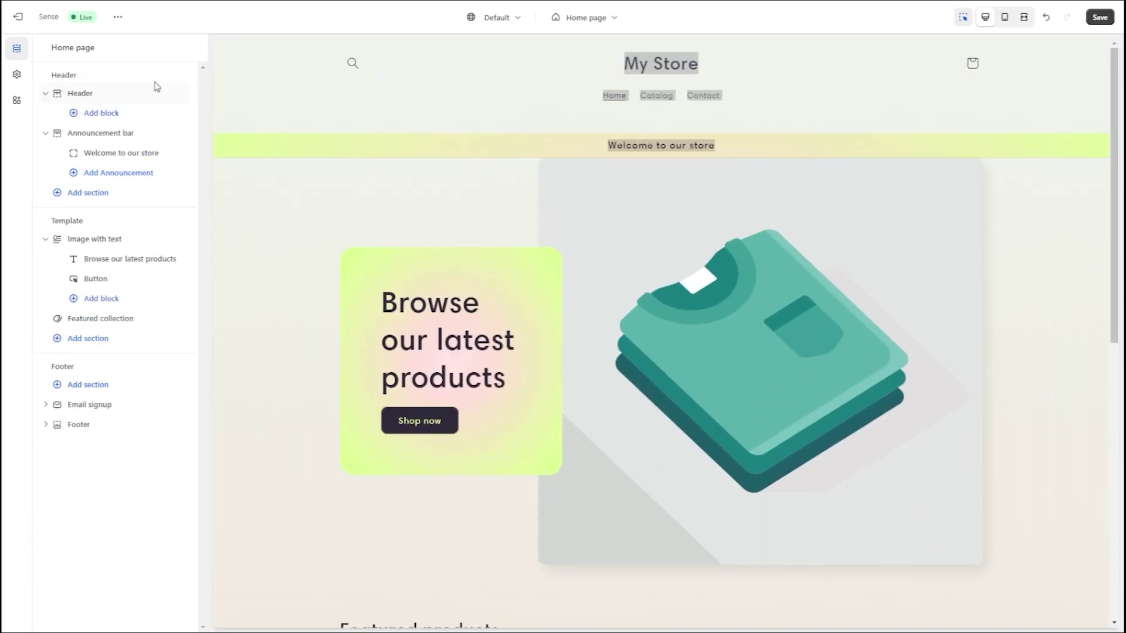
{"action": "left_click_drag", "start_coordinate": [181, 136], "coordinate": [166, 99]}
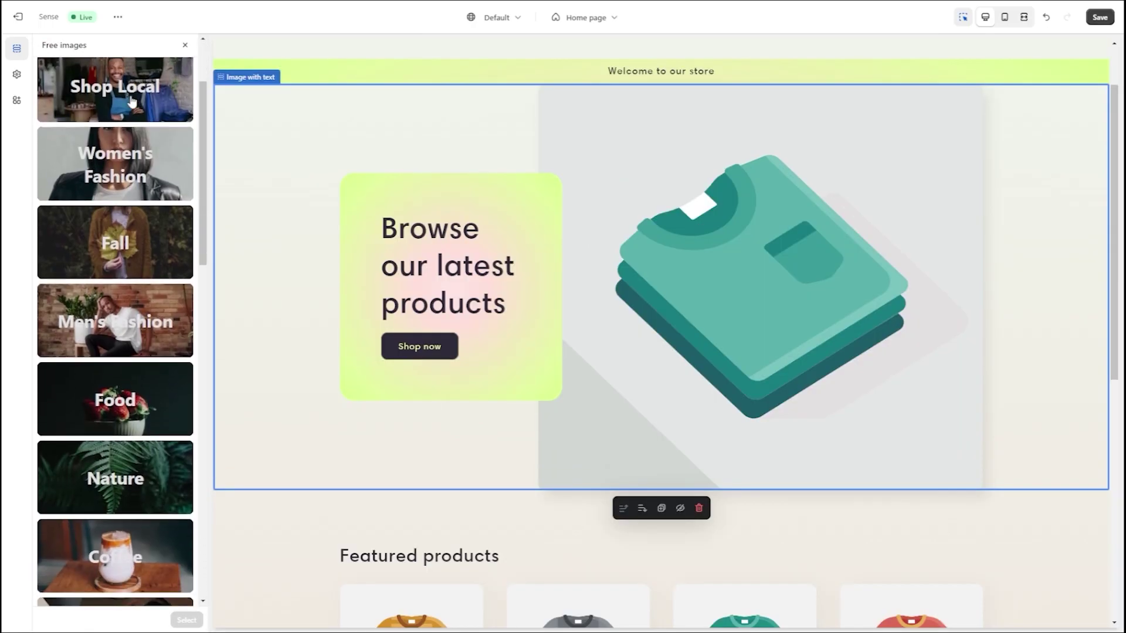
Scroll through the Free images library.
{"action": "scroll", "coordinate": [131, 102], "scroll_direction": "down", "scroll_amount": 4}
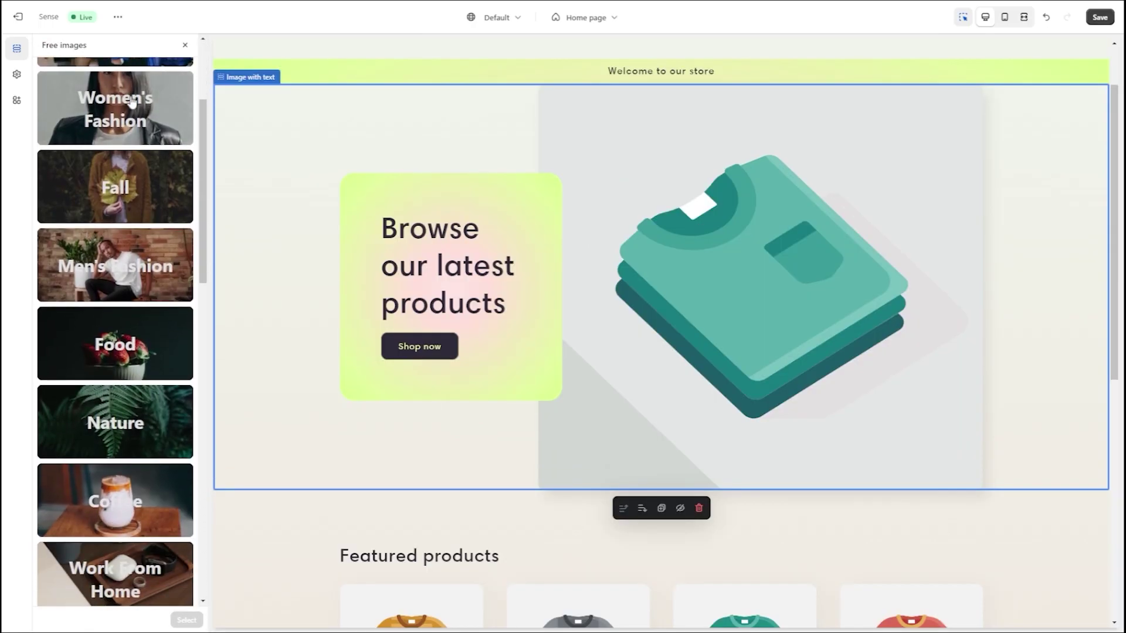
{"action": "scroll", "coordinate": [131, 102], "scroll_direction": "down", "scroll_amount": 4}
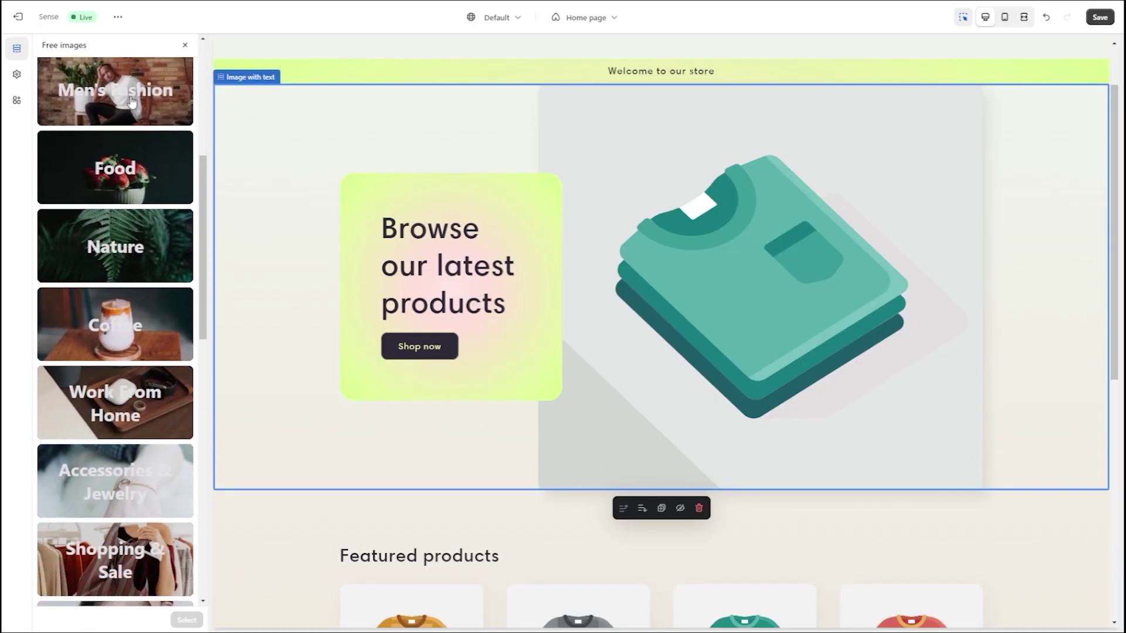
{"action": "scroll", "coordinate": [131, 102], "scroll_direction": "down", "scroll_amount": 2}
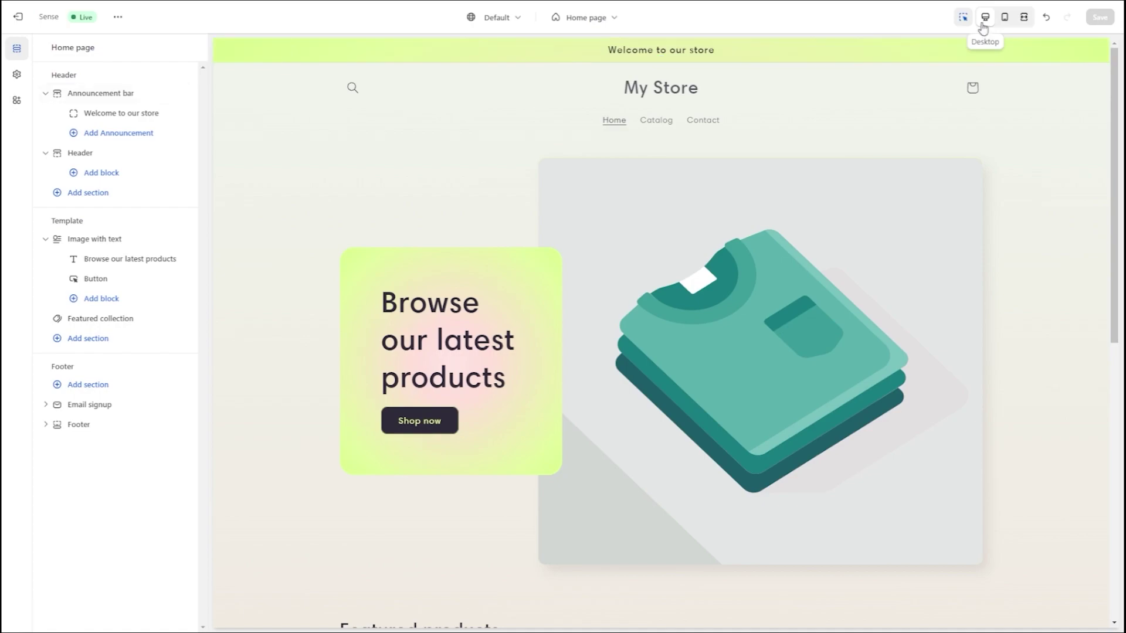
Switch to the mobile preview and scroll the home page down to Featured products and back.
{"action": "left_click", "coordinate": [1004, 28]}
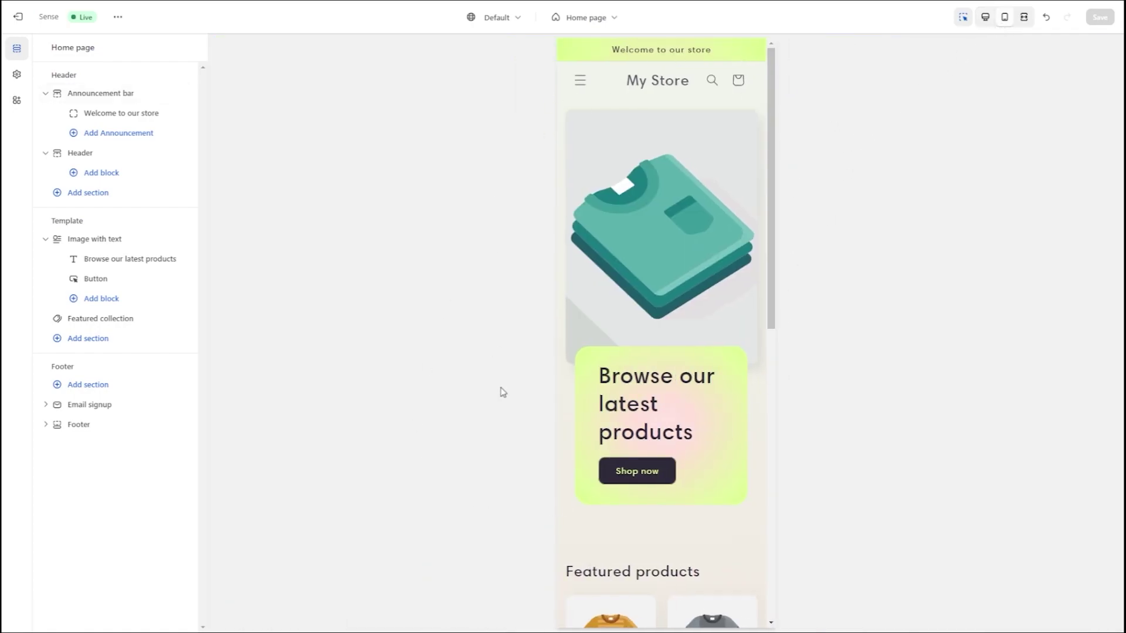
{"action": "scroll", "coordinate": [620, 405], "scroll_direction": "down", "scroll_amount": 5}
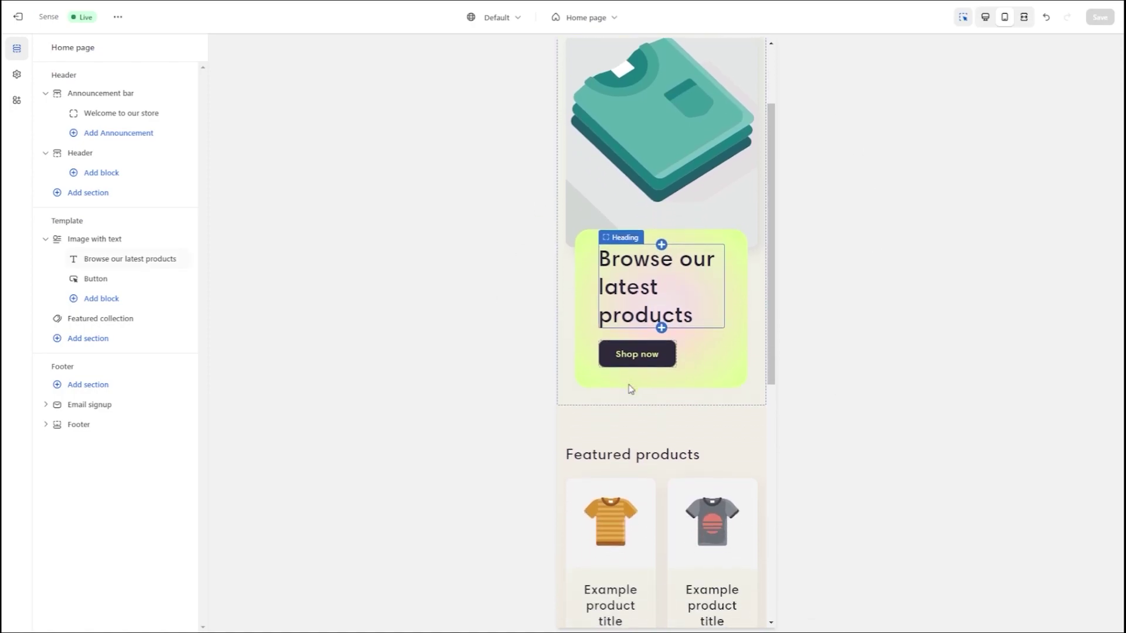
{"action": "scroll", "coordinate": [699, 429], "scroll_direction": "up", "scroll_amount": 5}
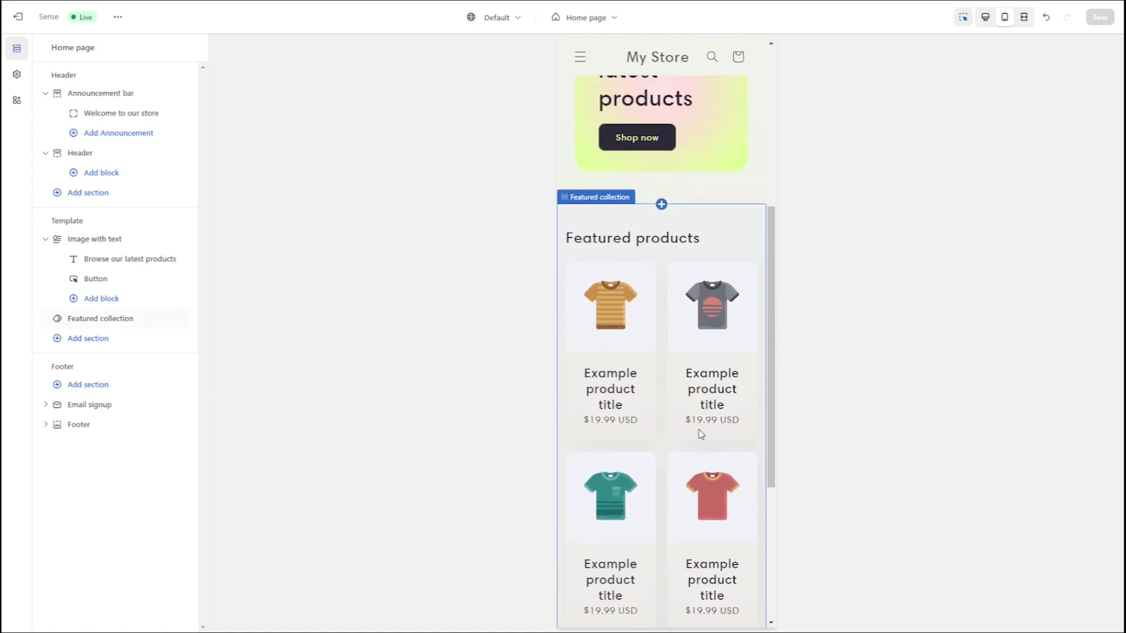
{"action": "scroll", "coordinate": [700, 434], "scroll_direction": "up", "scroll_amount": 2}
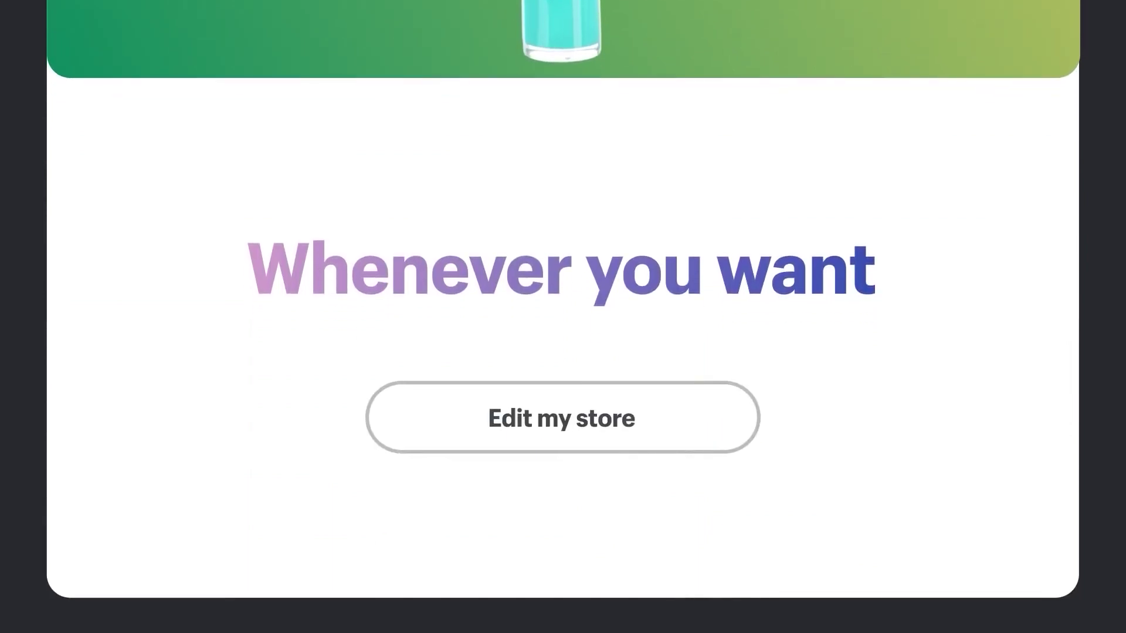
{"action": "left_click", "coordinate": [573, 417]}
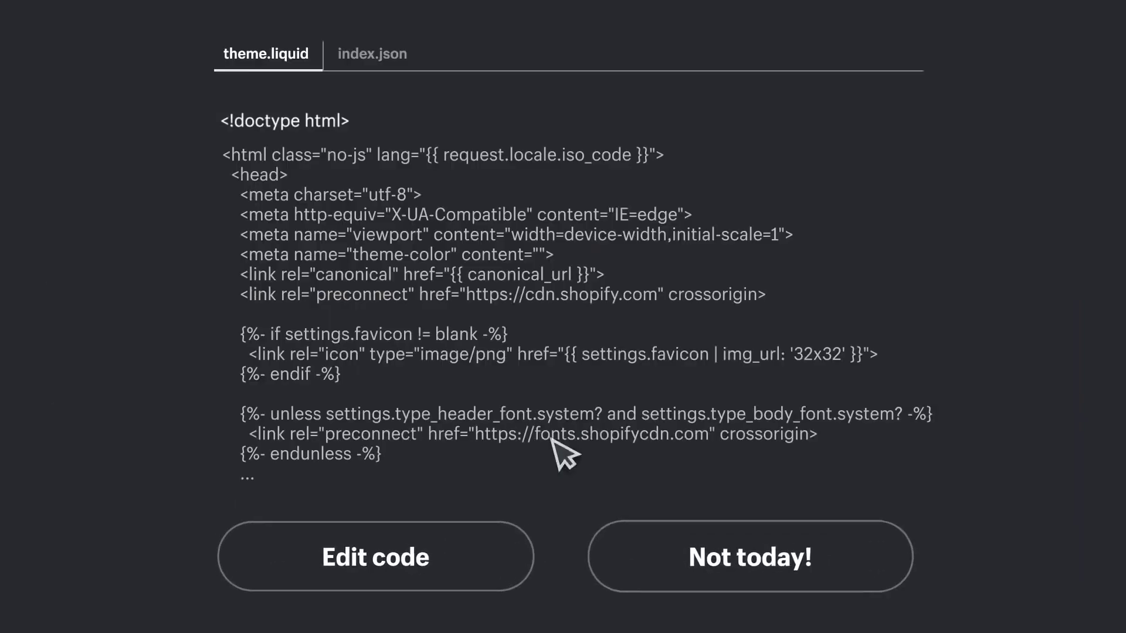
{"action": "left_click", "coordinate": [850, 574]}
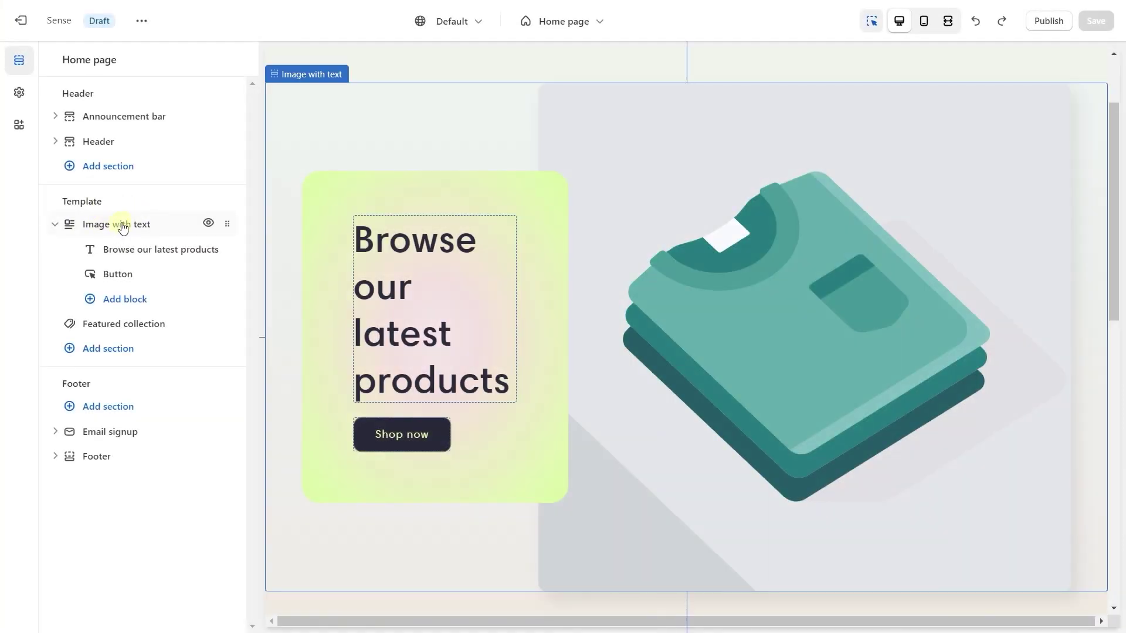
Replace the Image with text section's picture with the tshirts image.
{"action": "left_click", "coordinate": [123, 228]}
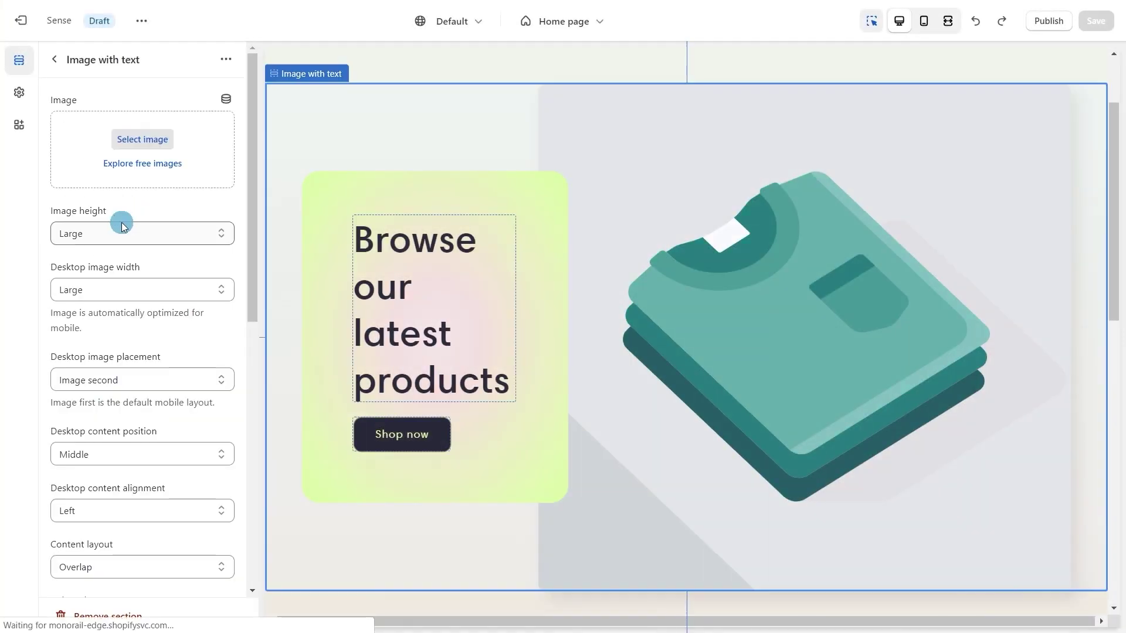
{"action": "left_click", "coordinate": [143, 139]}
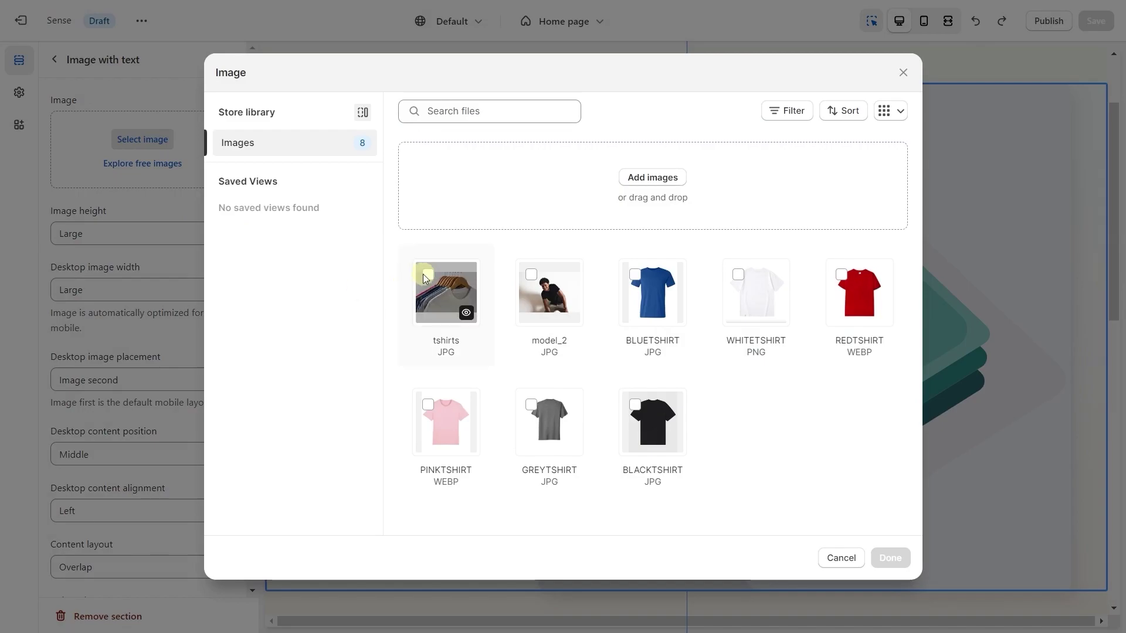
{"action": "left_click", "coordinate": [427, 276]}
{"action": "left_click", "coordinate": [889, 557]}
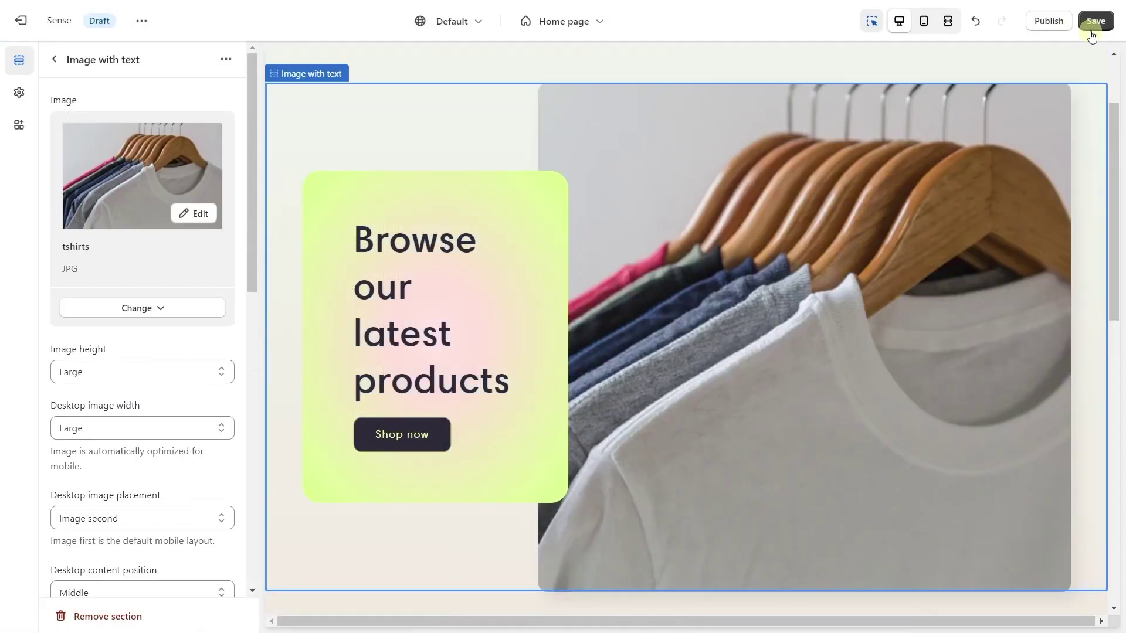
Save the theme, then select the collection's 'Inventory stock is greater than' value field.
{"action": "left_click", "coordinate": [1095, 22]}
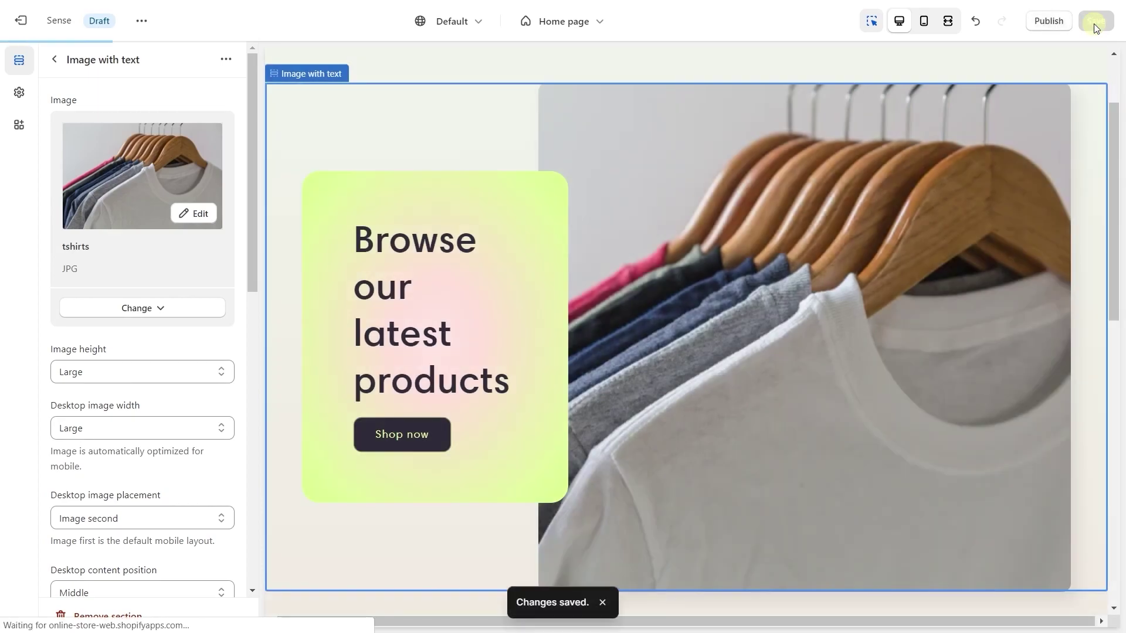
{"action": "scroll", "coordinate": [1033, 201], "scroll_direction": "down", "scroll_amount": 3}
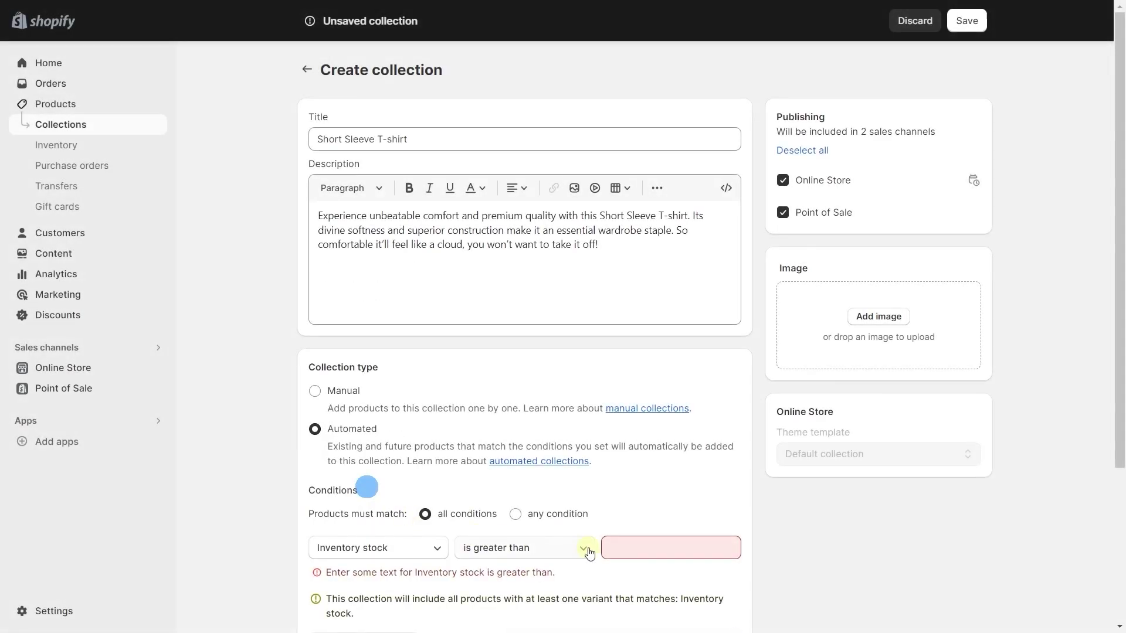
{"action": "left_click", "coordinate": [645, 546]}
Enter 1 as minimum stock, upload 'model 1', and insert the second image into the description.
{"action": "type", "text": "1"}
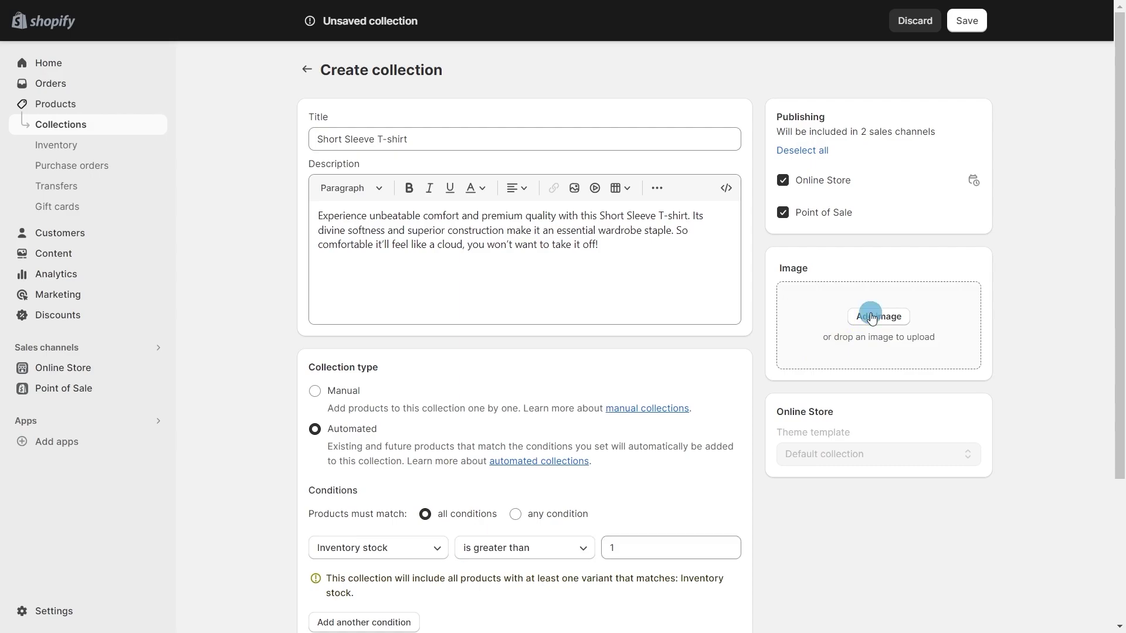
{"action": "left_click", "coordinate": [874, 318]}
{"action": "double_click", "coordinate": [499, 129]}
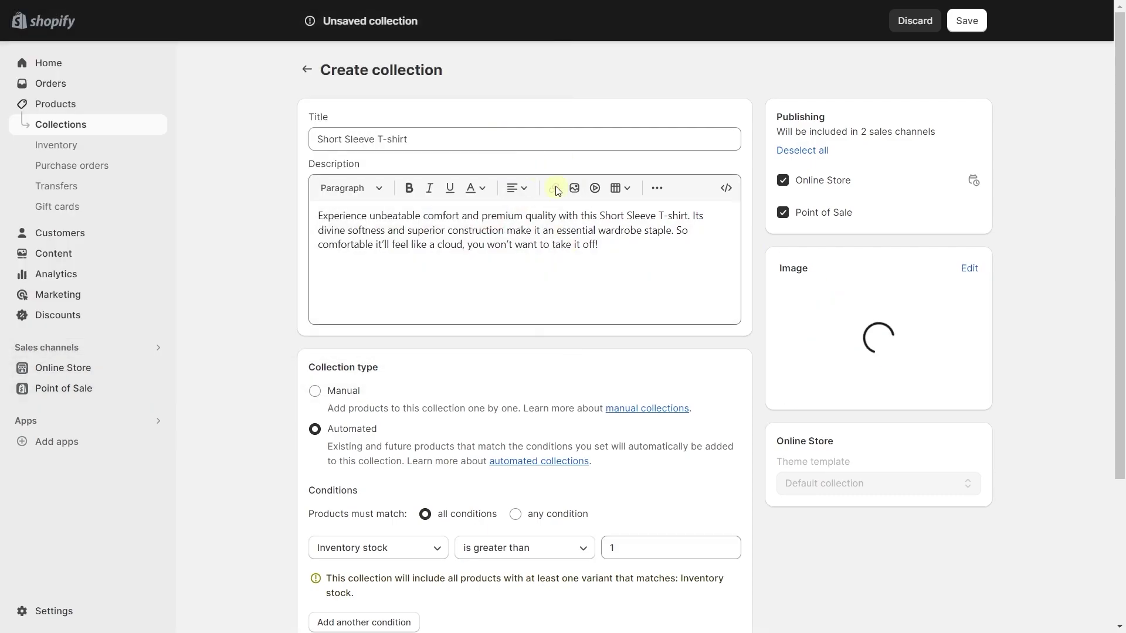
{"action": "left_click", "coordinate": [574, 189]}
{"action": "left_click", "coordinate": [478, 322]}
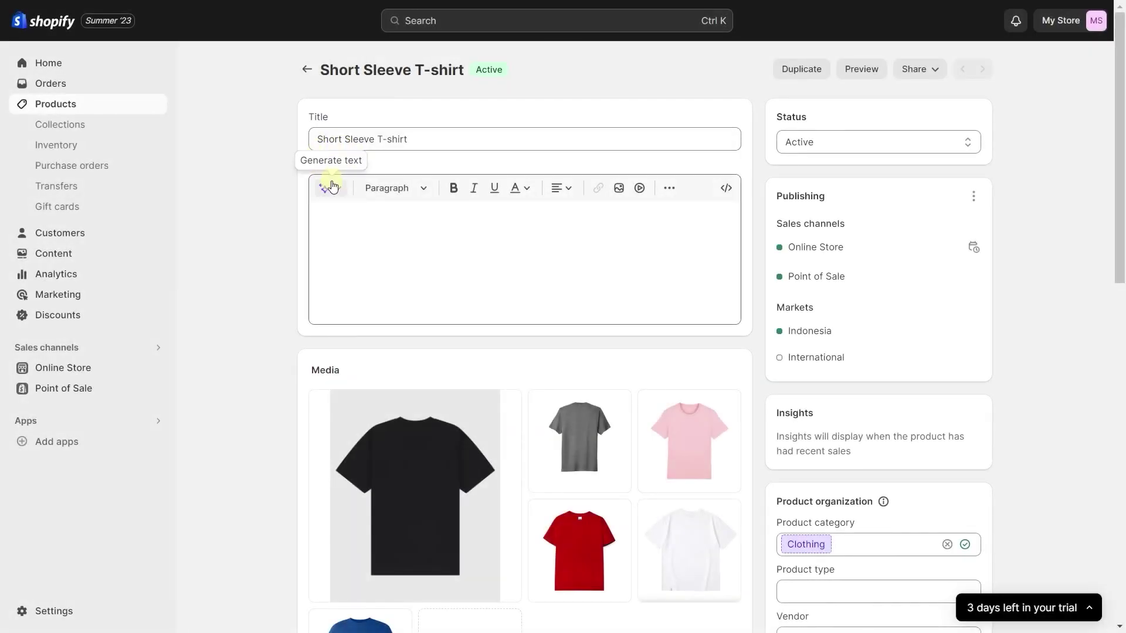
Generate a Persuasive-tone AI product description from the entered keyword and keep it.
{"action": "left_click", "coordinate": [332, 187]}
{"action": "type", "text": "premium quality, comfortable"}
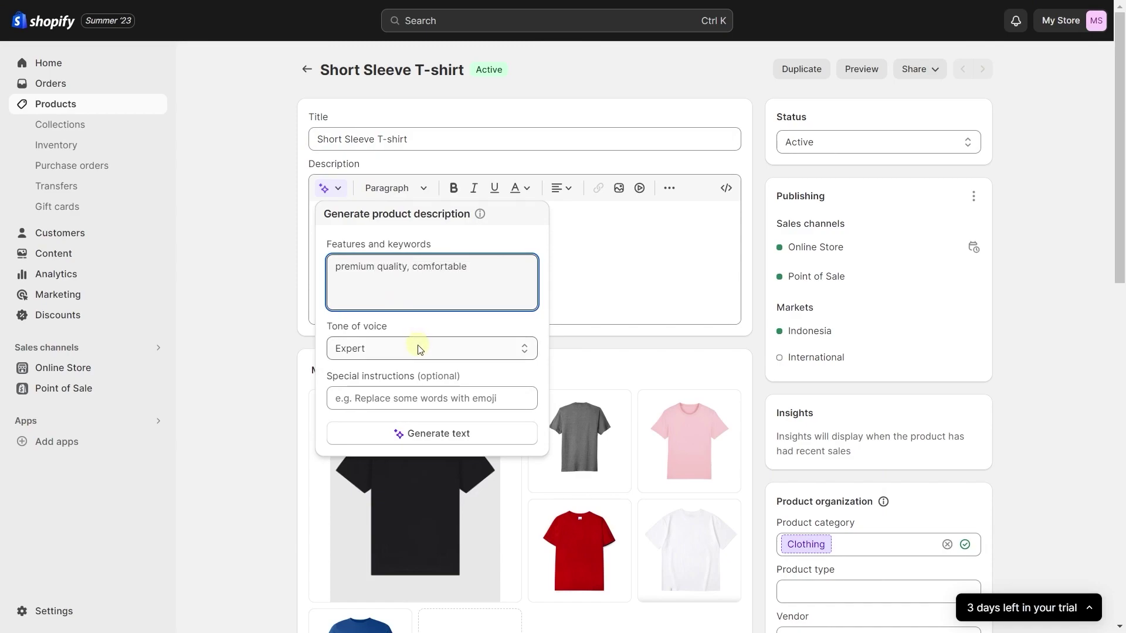
{"action": "left_click", "coordinate": [420, 349]}
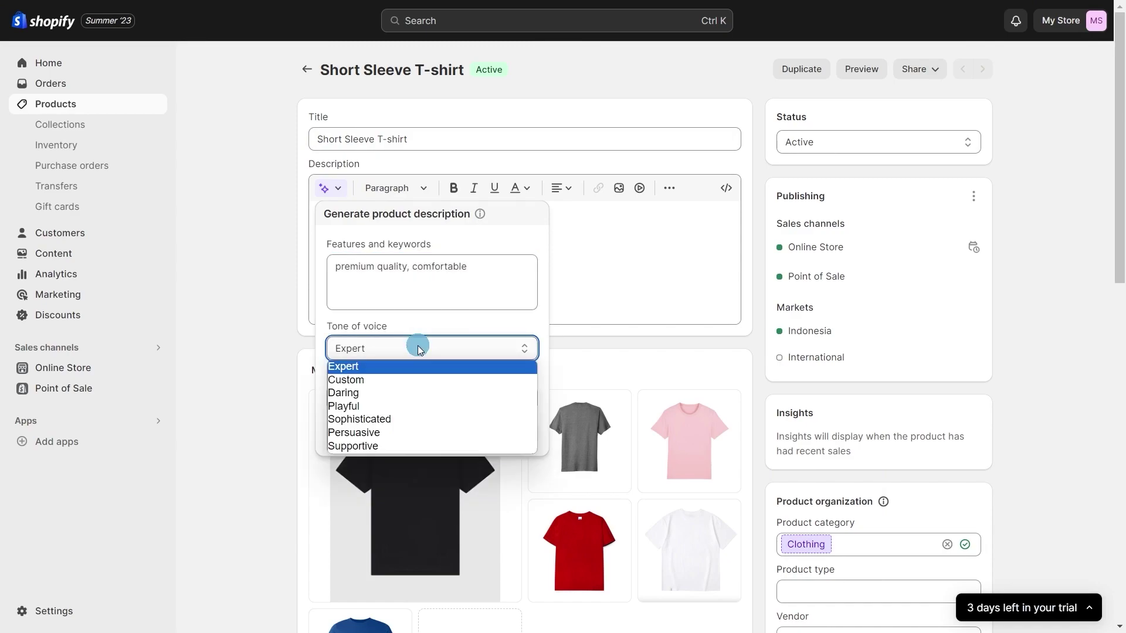
{"action": "left_click", "coordinate": [417, 432]}
{"action": "left_click", "coordinate": [416, 435]}
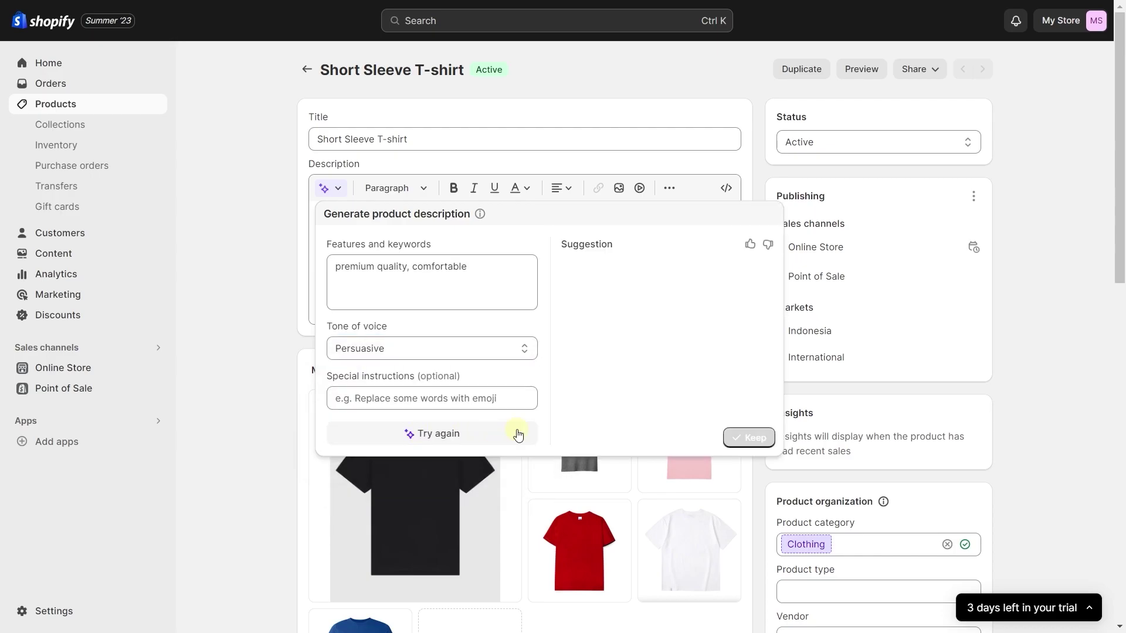
{"action": "left_click", "coordinate": [741, 439]}
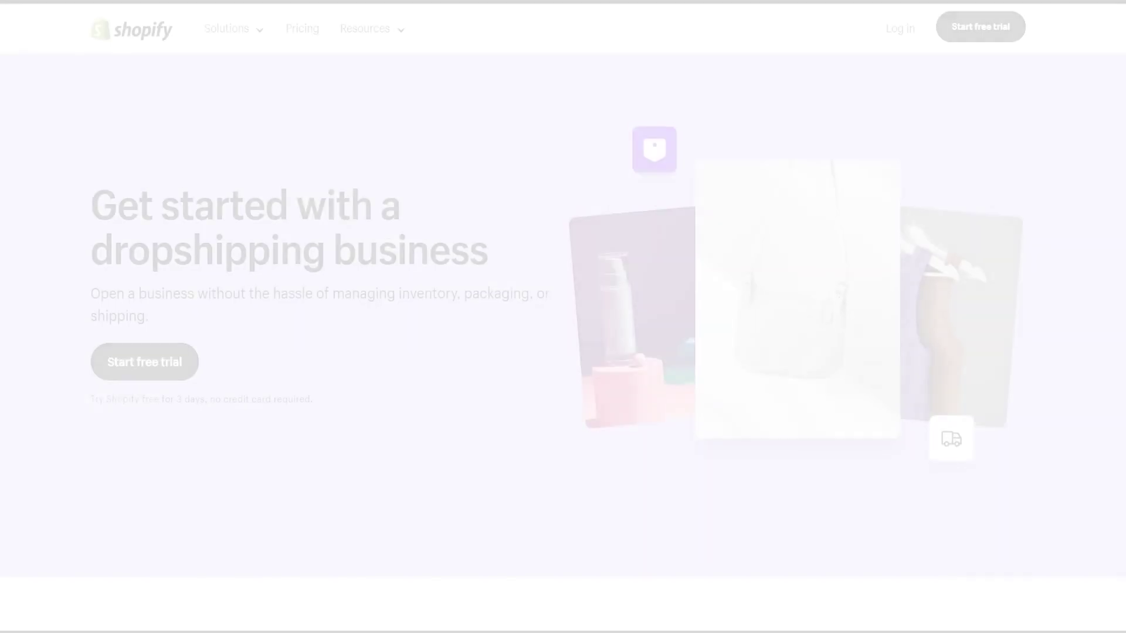
Install the DSers app and start signing in to AliExpress with the account e-mail and password.
{"action": "scroll", "coordinate": [563, 317], "scroll_direction": "down", "scroll_amount": 5}
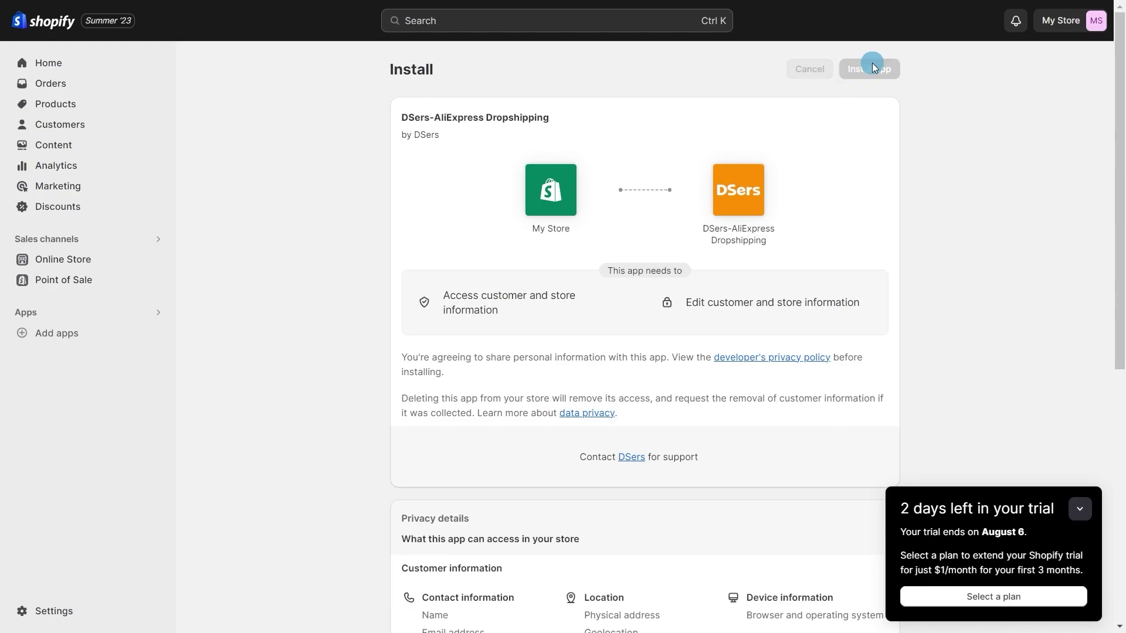
{"action": "left_click", "coordinate": [871, 67]}
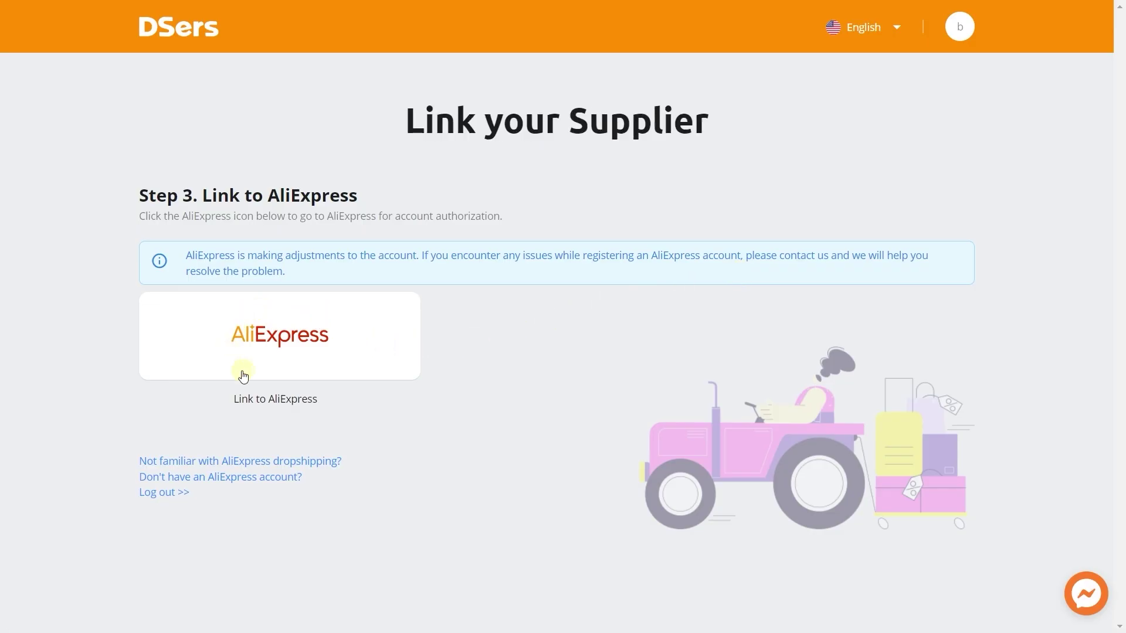
{"action": "left_click", "coordinate": [243, 376]}
{"action": "left_click", "coordinate": [470, 135]}
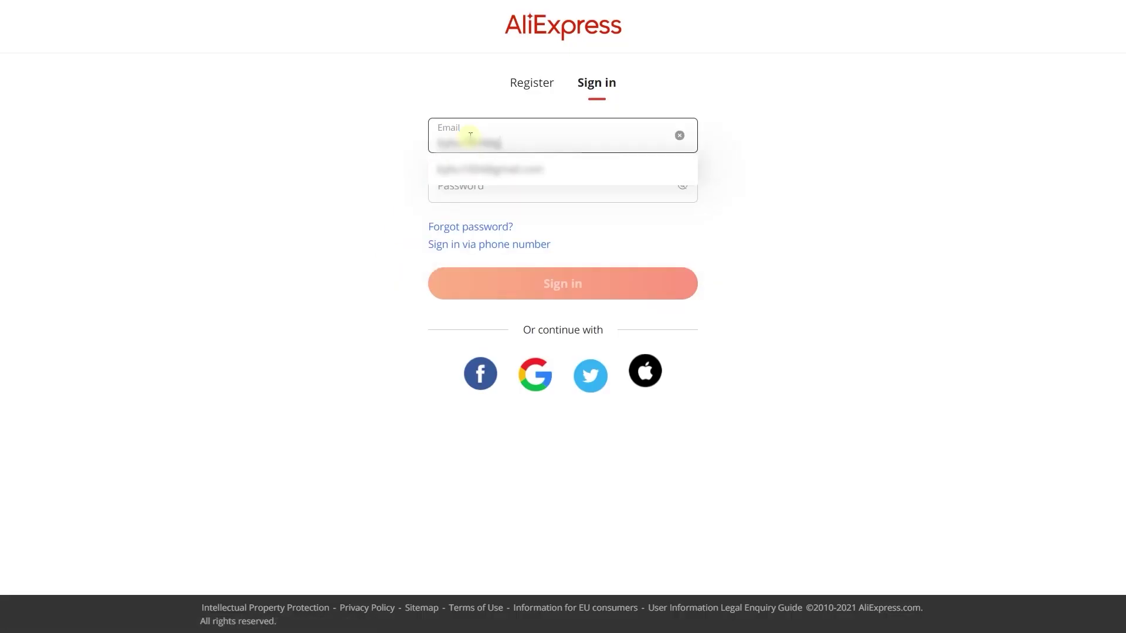
{"action": "left_click", "coordinate": [487, 165]}
{"action": "left_click", "coordinate": [489, 176]}
{"action": "type", "text": "•••••••"}
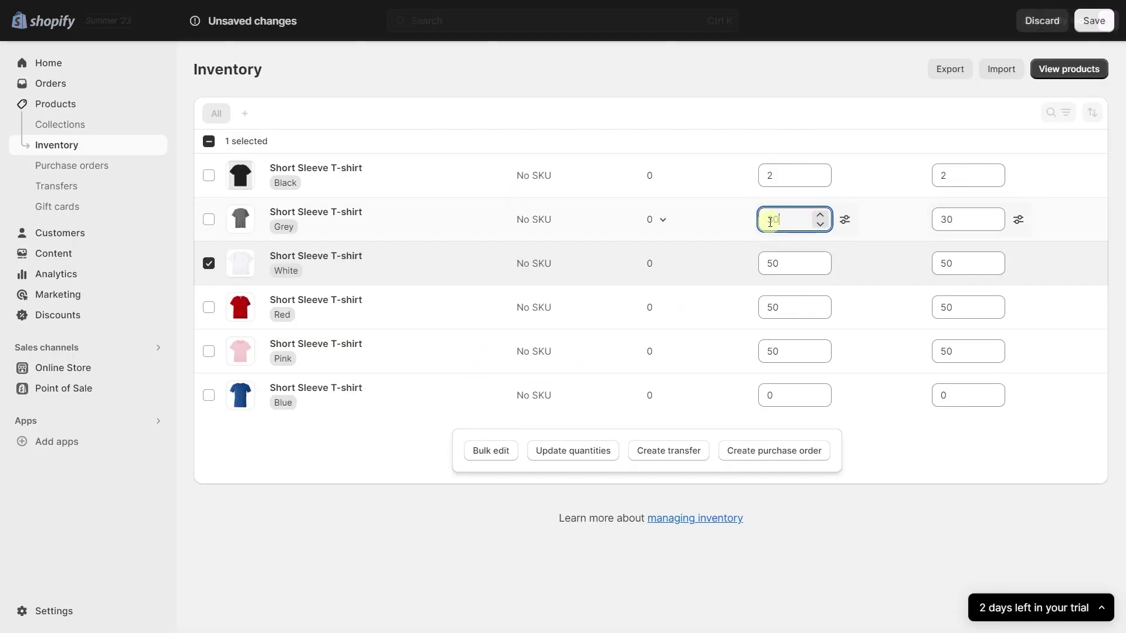
Adjust the White and Red T-shirt stock and let Black keep selling when out of stock.
{"action": "left_click", "coordinate": [783, 260]}
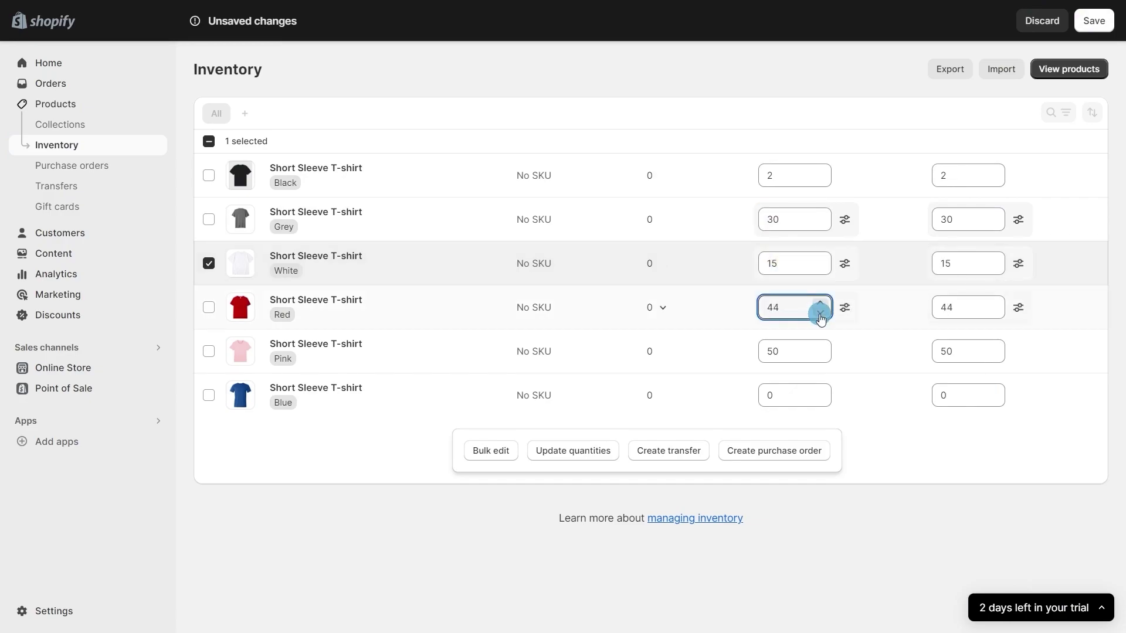
{"action": "left_click", "coordinate": [820, 317]}
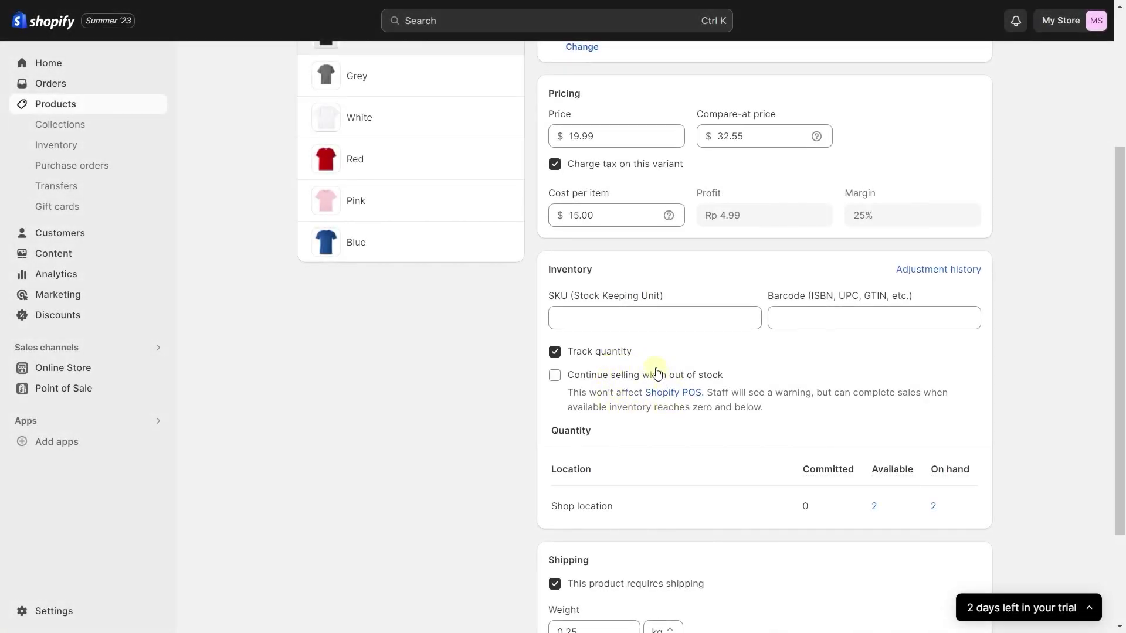
{"action": "left_click", "coordinate": [555, 376]}
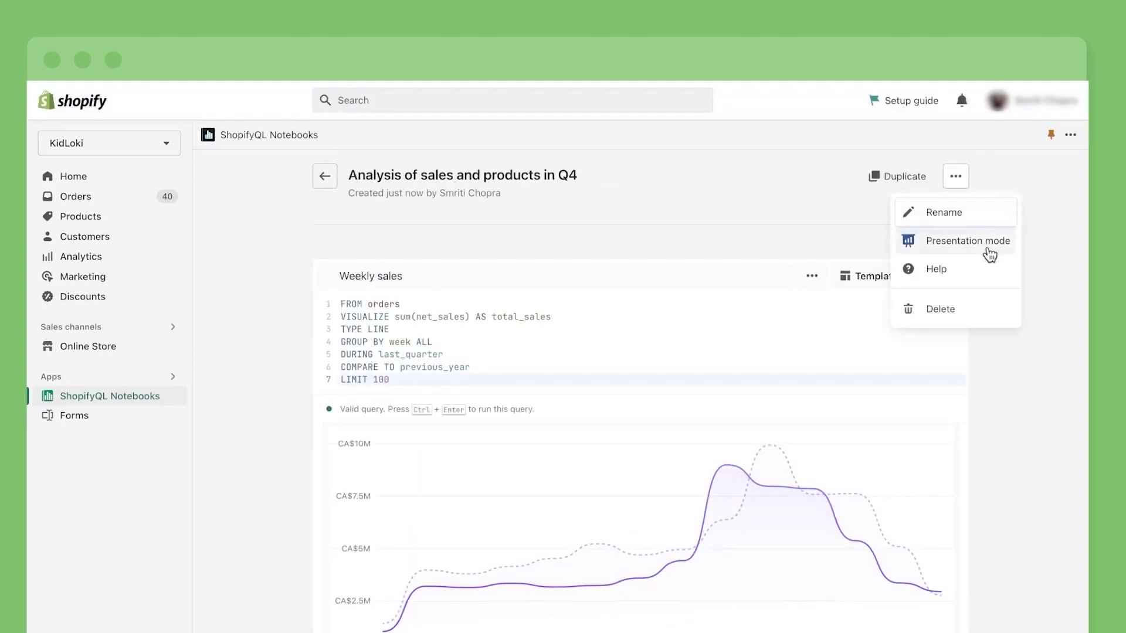
Present the Q4 sales and products notebook full-screen and scroll through its sales charts.
{"action": "left_click", "coordinate": [968, 241]}
{"action": "scroll", "coordinate": [551, 352], "scroll_direction": "down", "scroll_amount": 6}
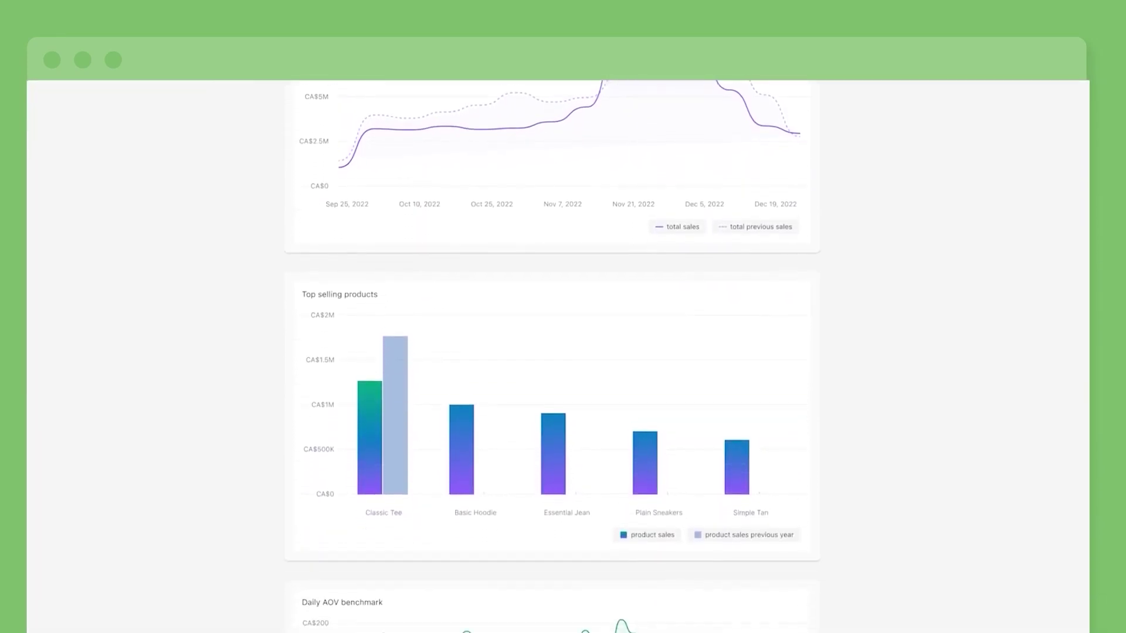
{"action": "scroll", "coordinate": [551, 352], "scroll_direction": "down", "scroll_amount": 3}
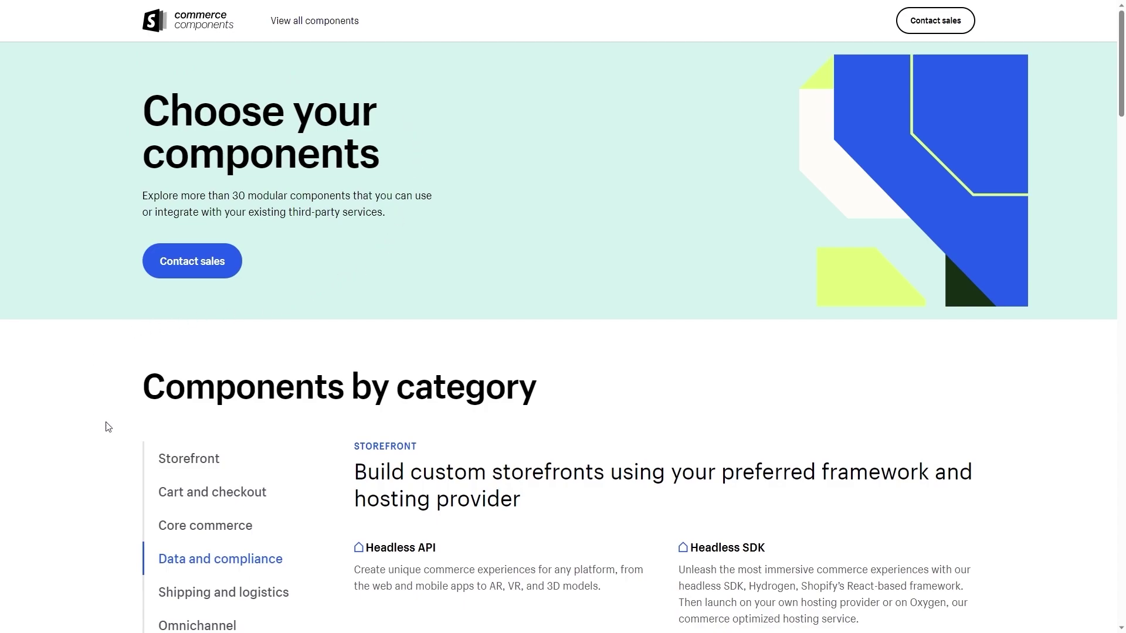
Jump to the Storefront category in the Components by category list.
{"action": "left_click", "coordinate": [189, 460]}
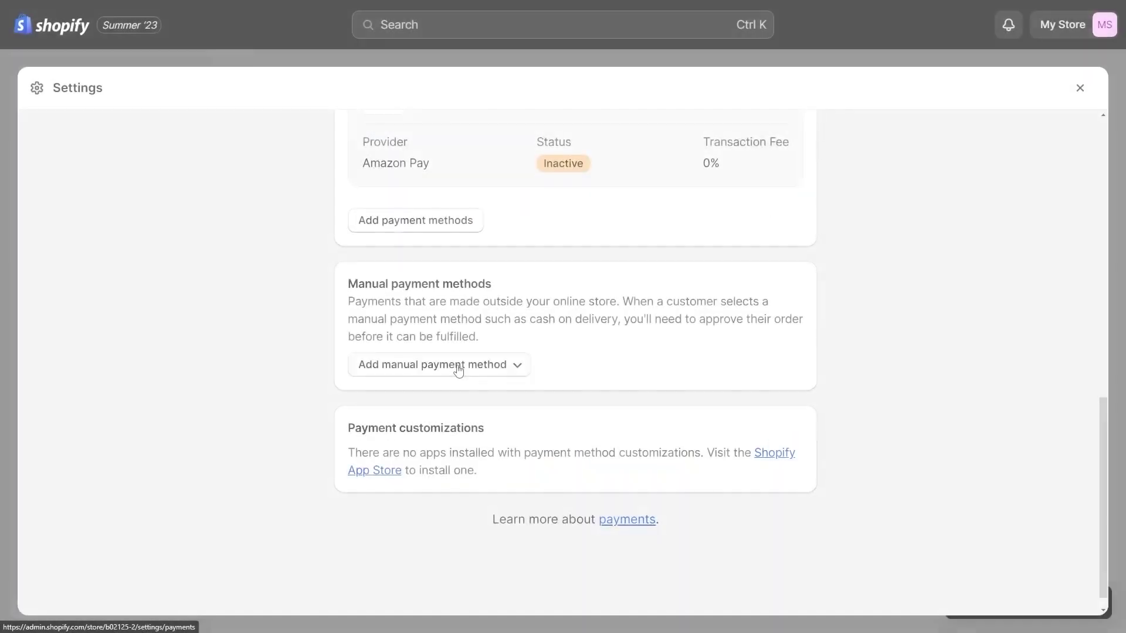
Choose Bank Deposit from the manual payment method options.
{"action": "left_click", "coordinate": [464, 366]}
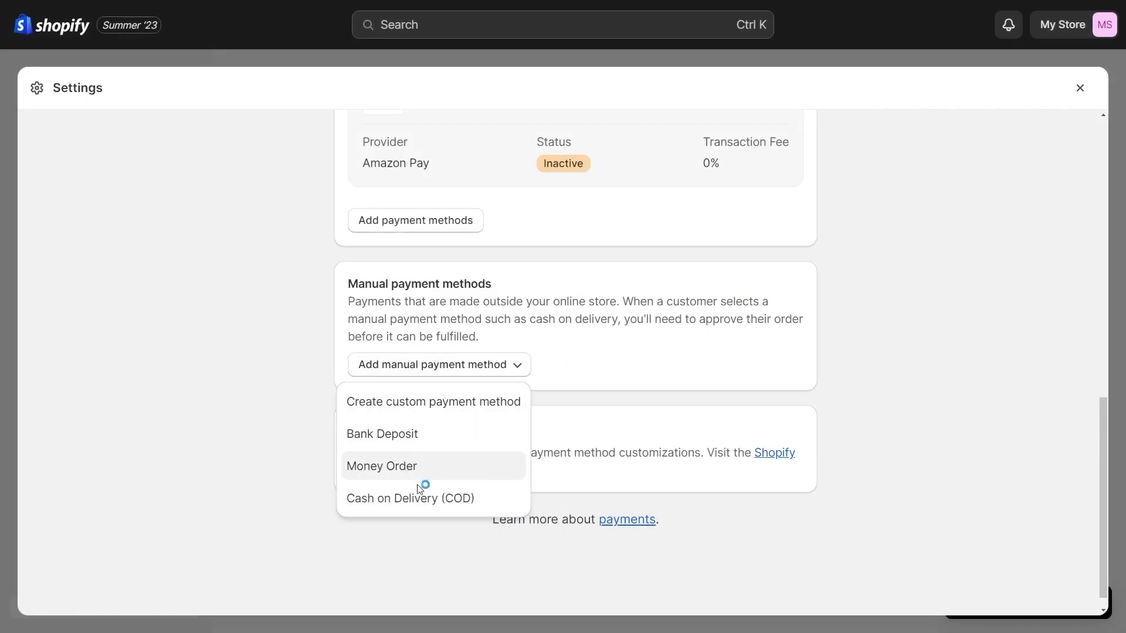
{"action": "left_click", "coordinate": [404, 434]}
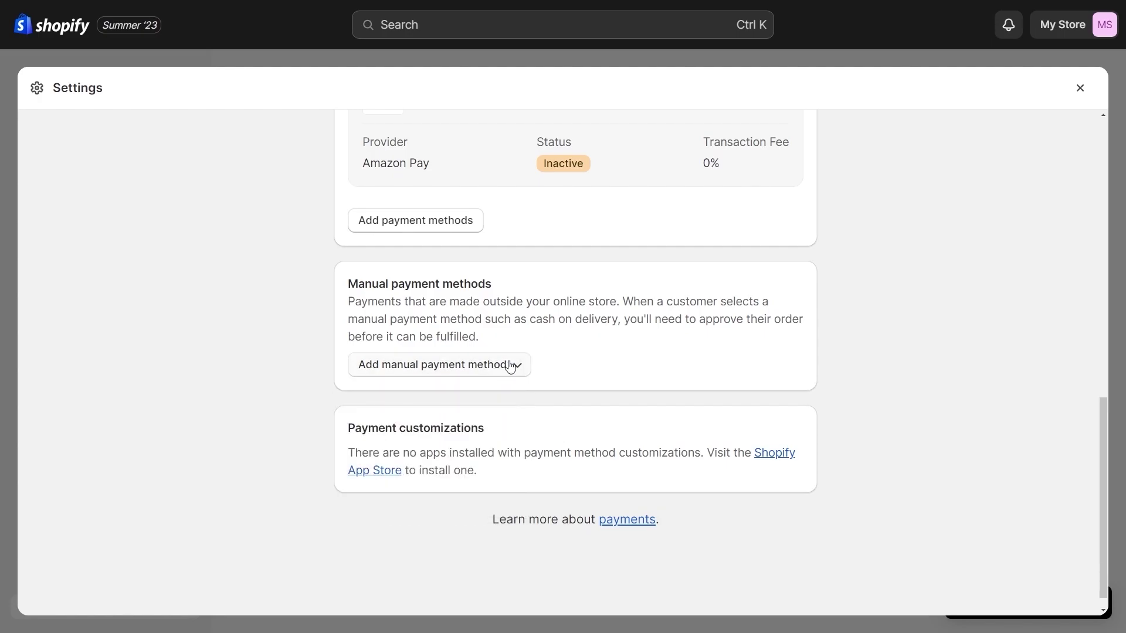
{"action": "scroll", "coordinate": [645, 299], "scroll_direction": "up", "scroll_amount": 10}
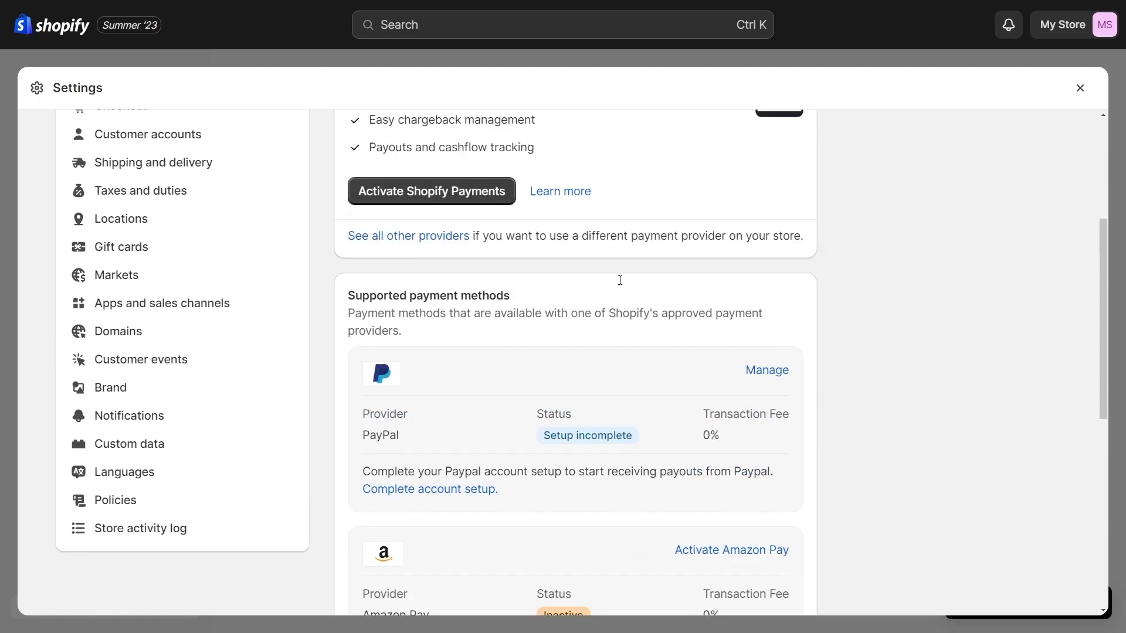